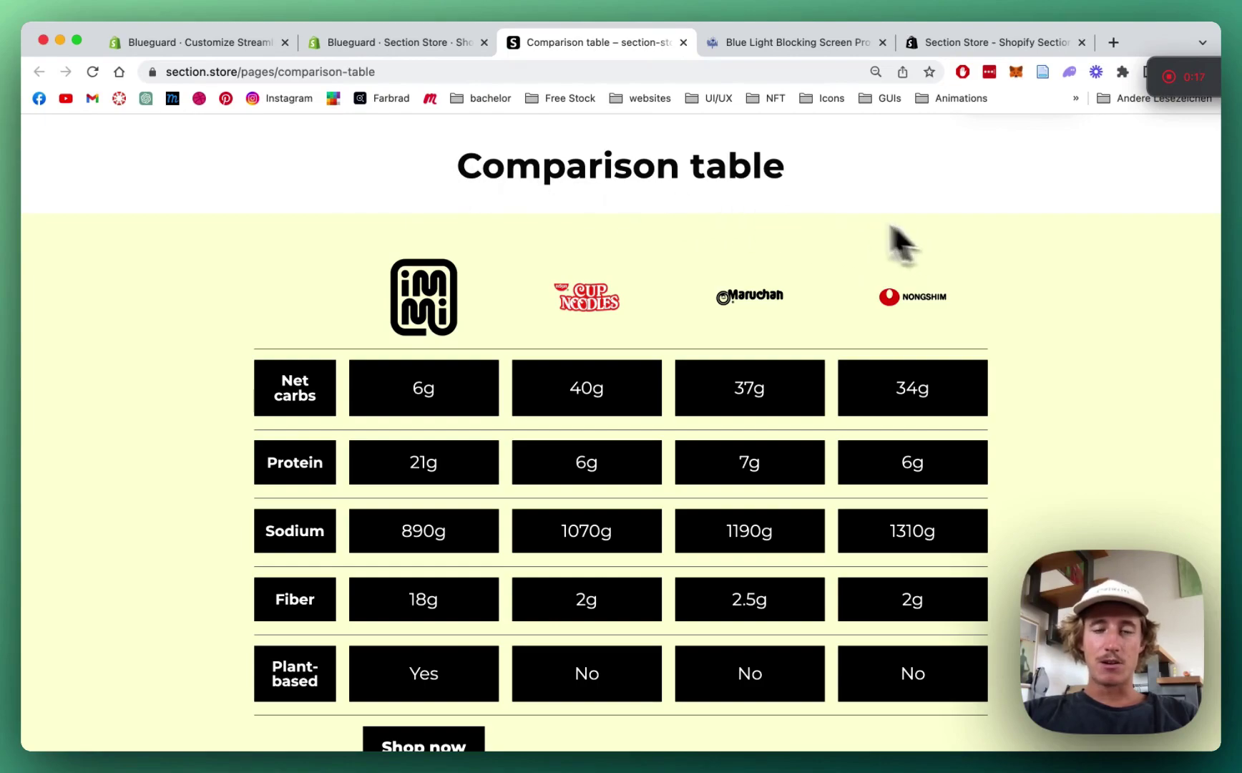
# - Look over the live Blueguard comparison table, then bring up Section Store's App Store listing
pyautogui.scroll(-2, 1074, 324)
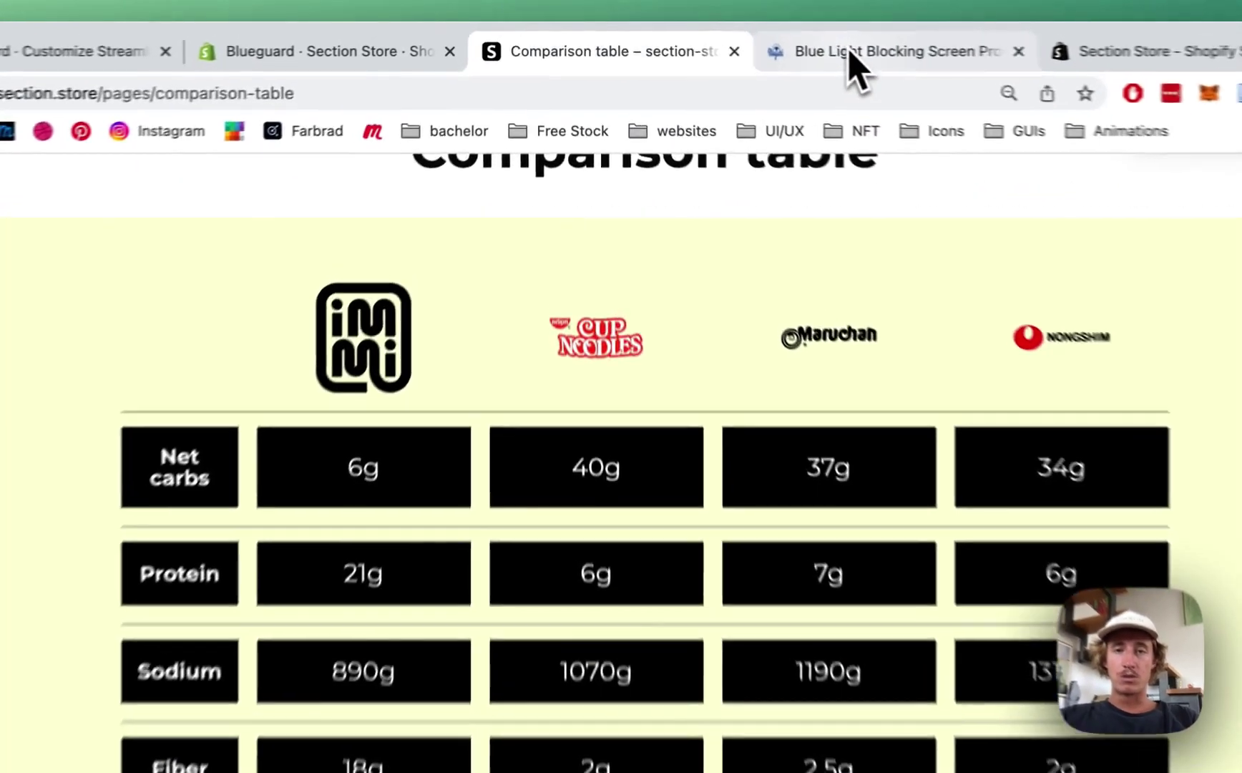
pyautogui.click(787, 42)
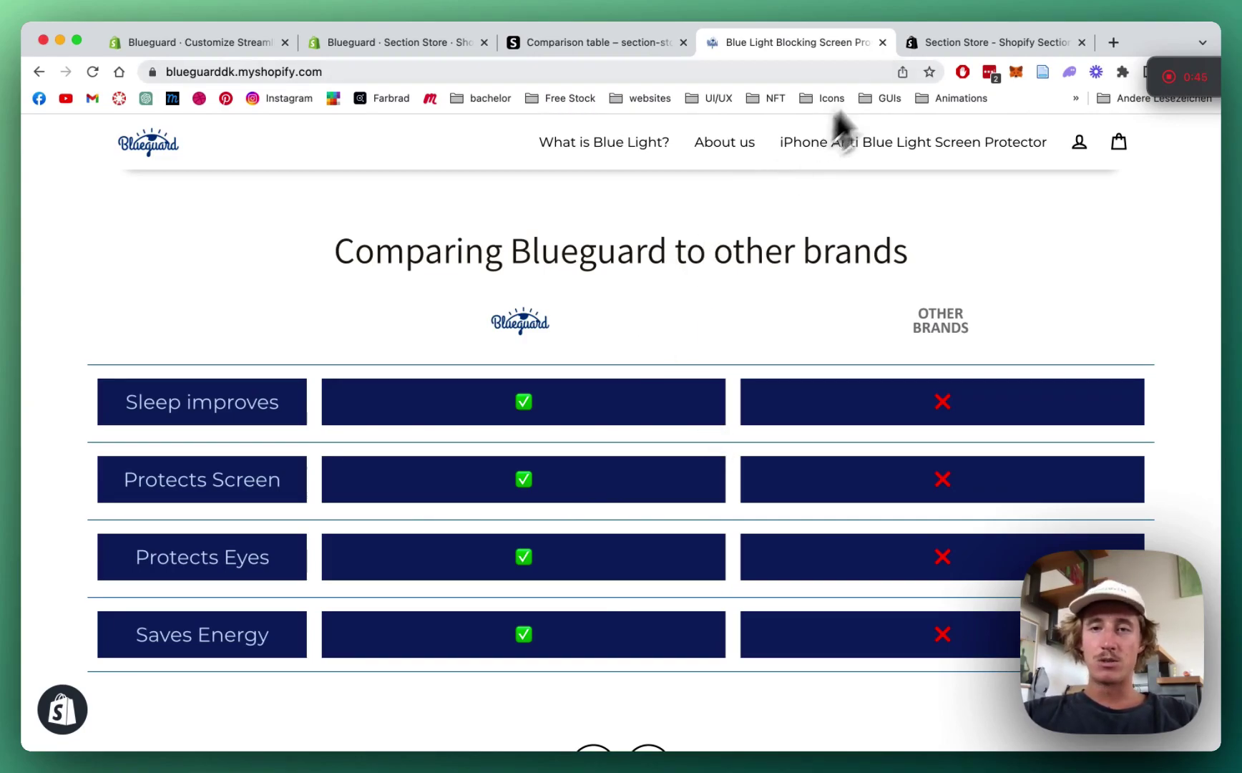
pyautogui.click(958, 43)
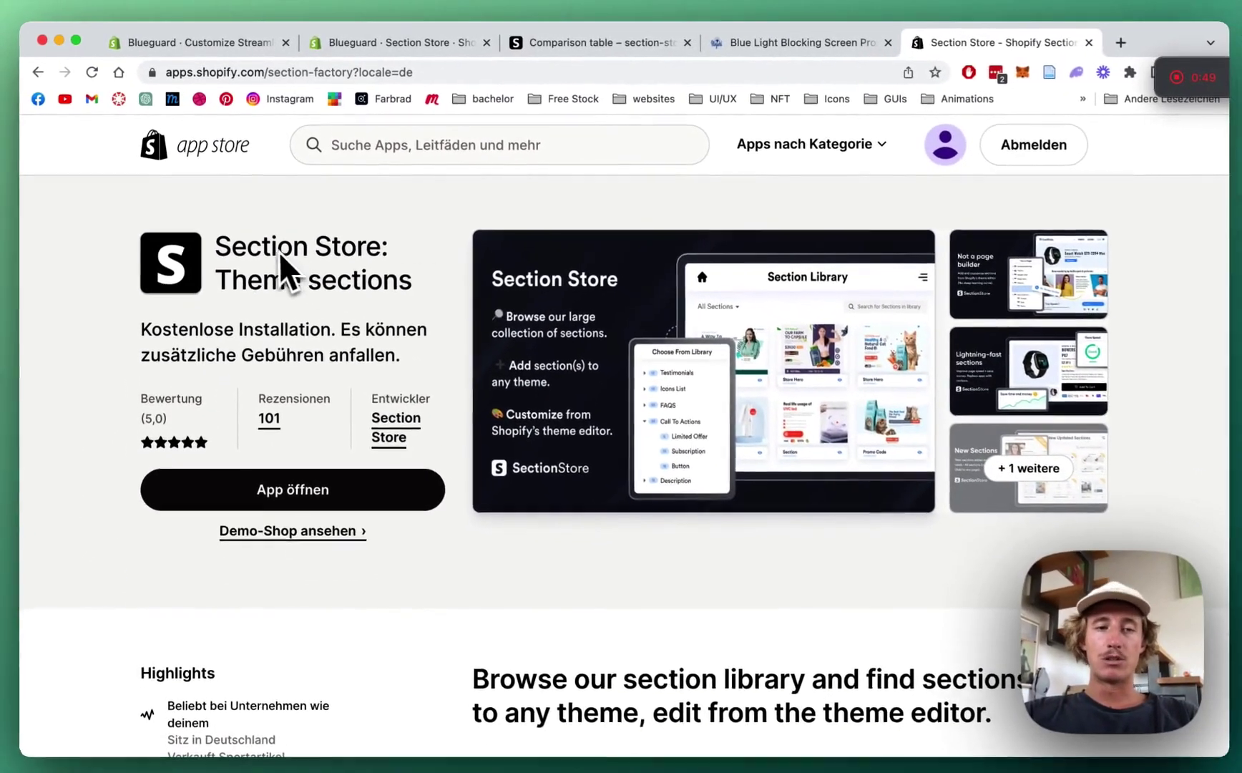
pyautogui.scroll(-3, 383, 263)
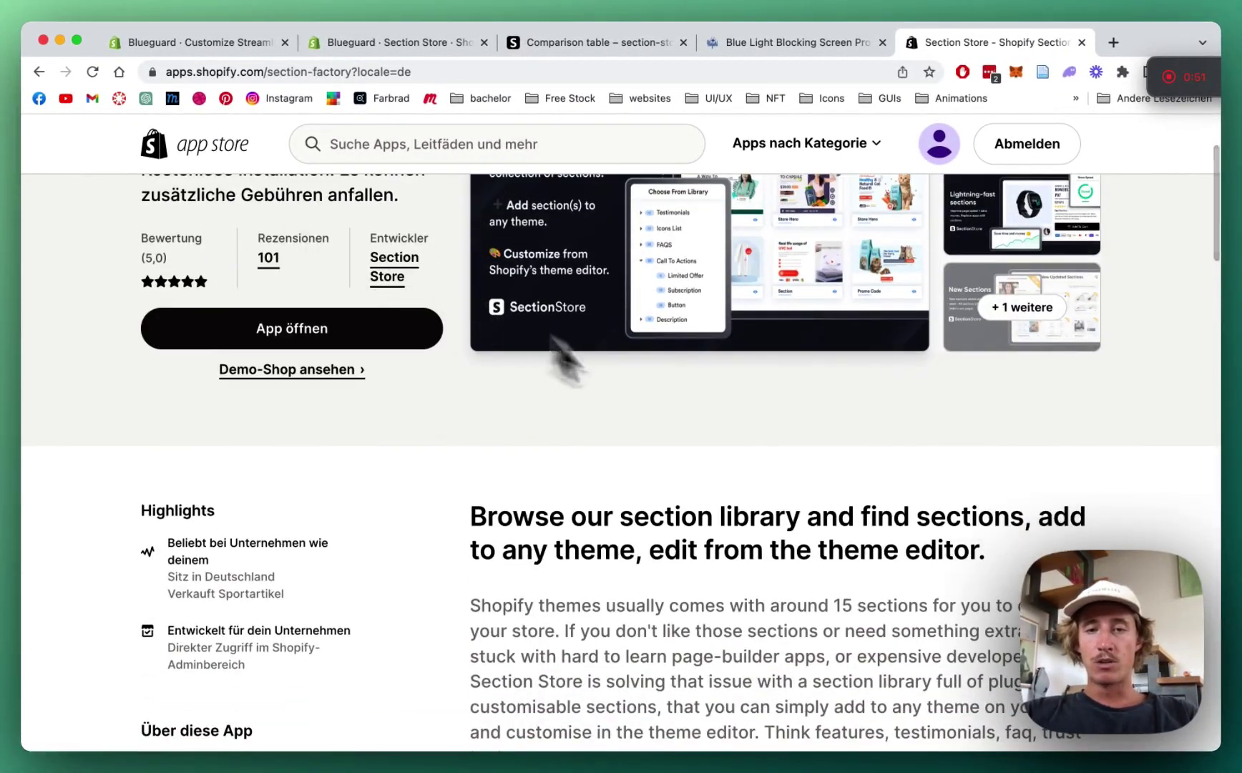
pyautogui.scroll(2, 669, 404)
pyautogui.scroll(-4, 671, 402)
pyautogui.scroll(-3, 671, 399)
pyautogui.scroll(7, 670, 399)
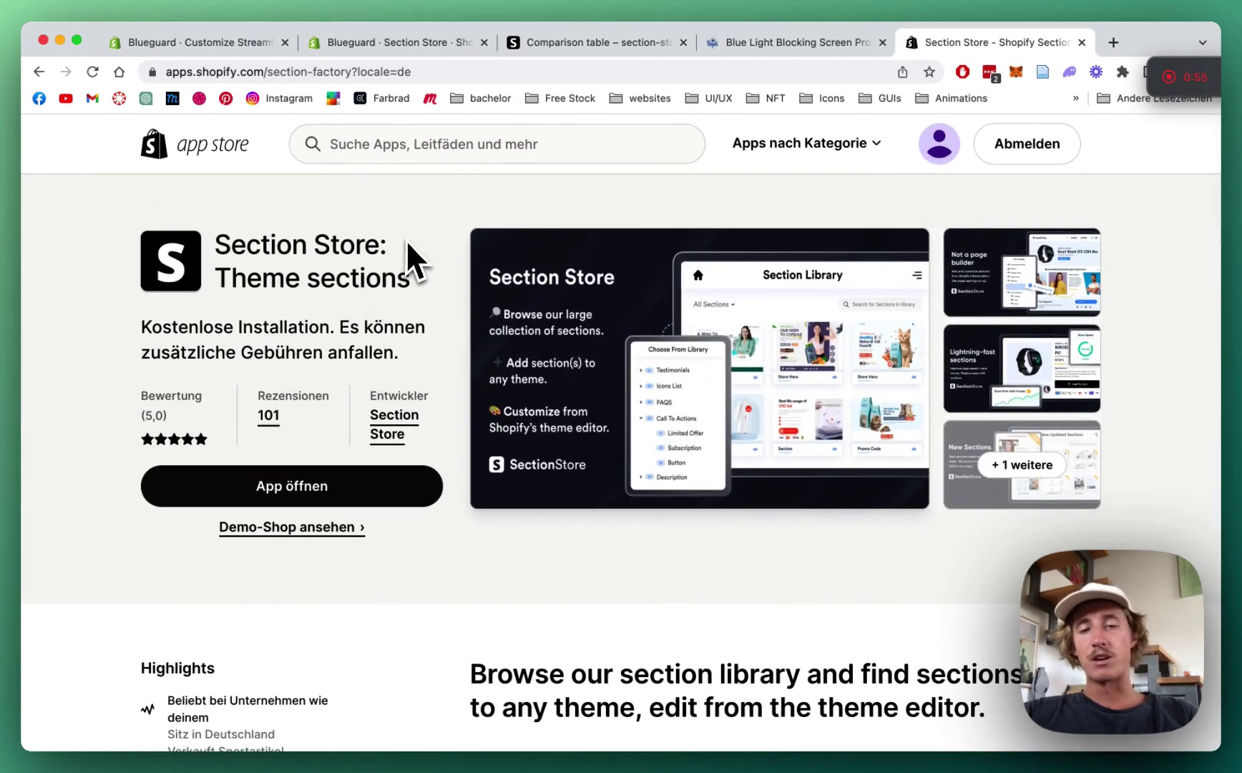
pyautogui.scroll(-1, 406, 239)
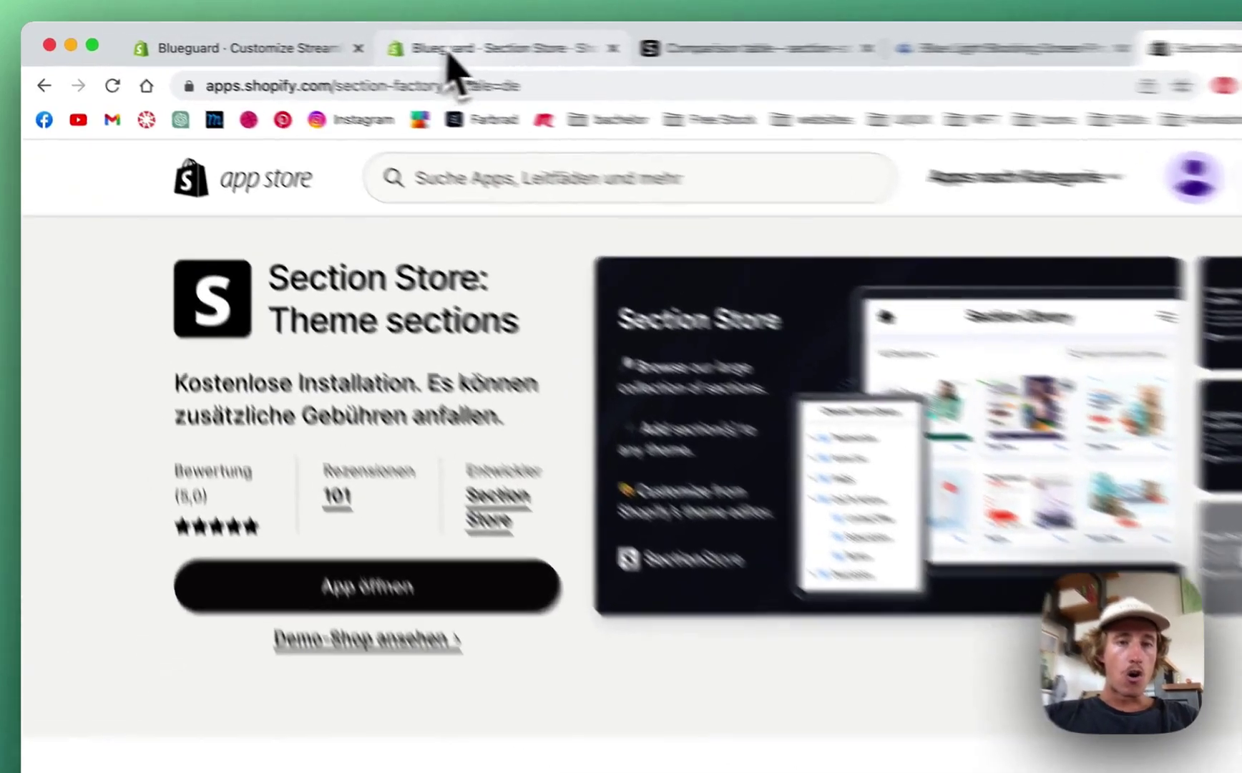
# - Go to the Section Store app and browse its Explore Sections catalogue
pyautogui.click(450, 57)
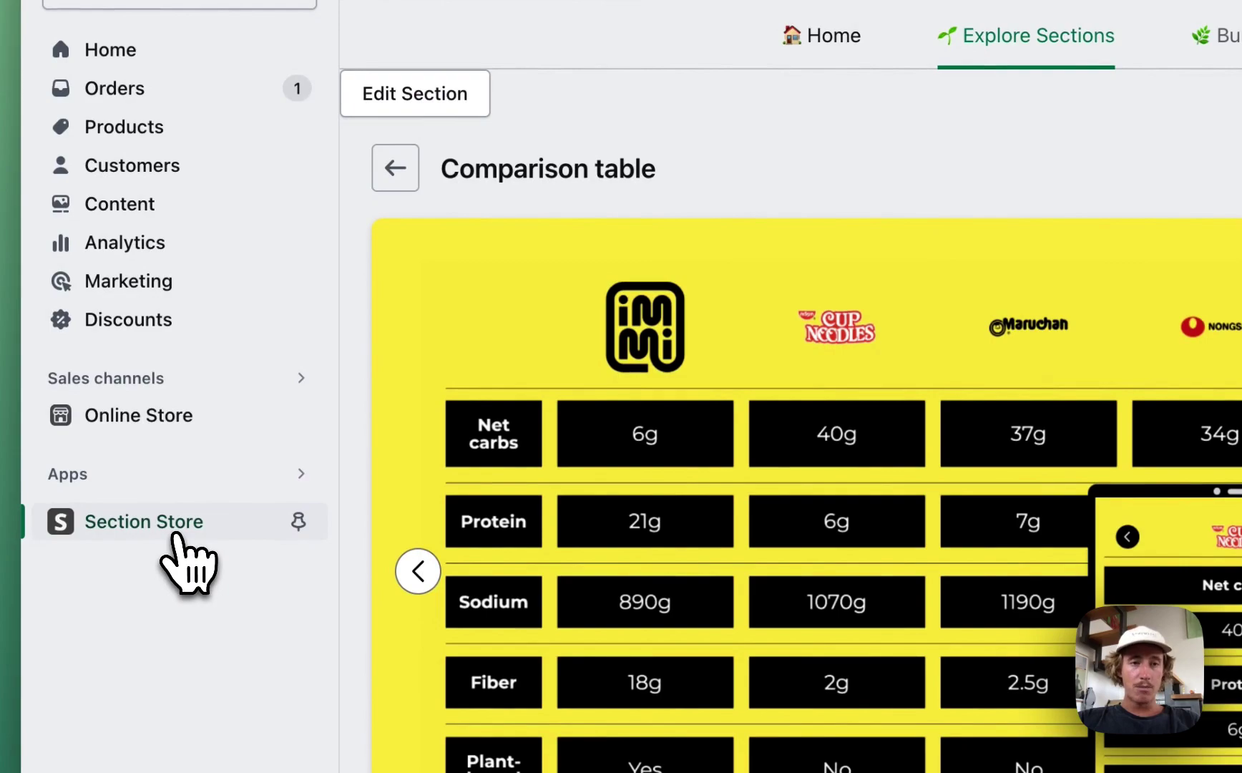
pyautogui.click(175, 540)
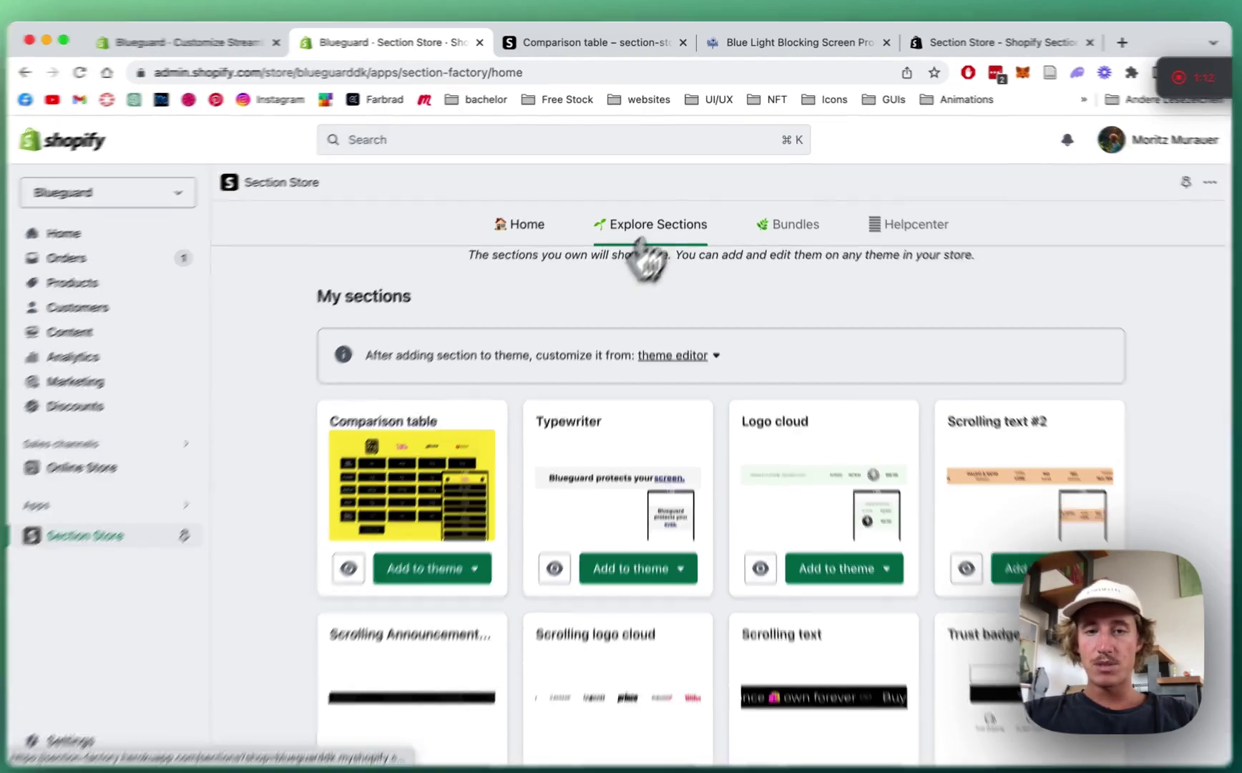
pyautogui.click(640, 229)
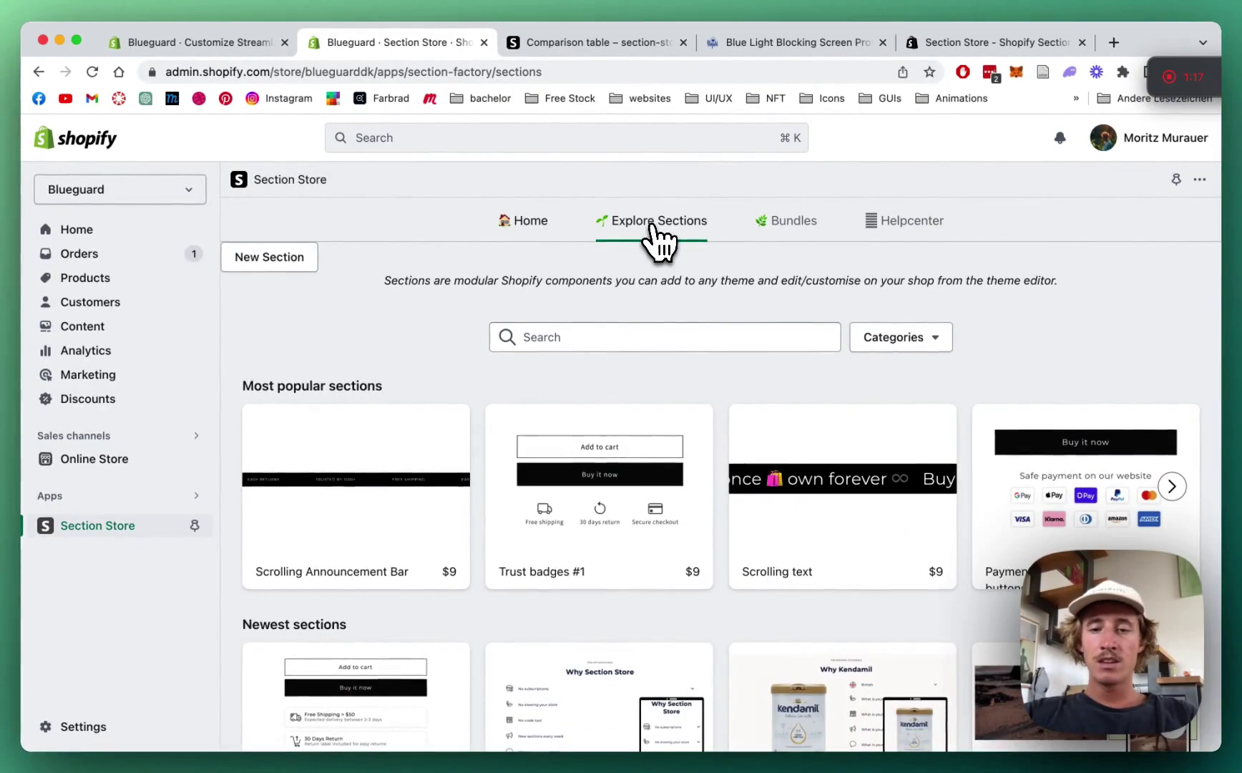
pyautogui.scroll(-2, 848, 401)
pyautogui.scroll(2, 855, 405)
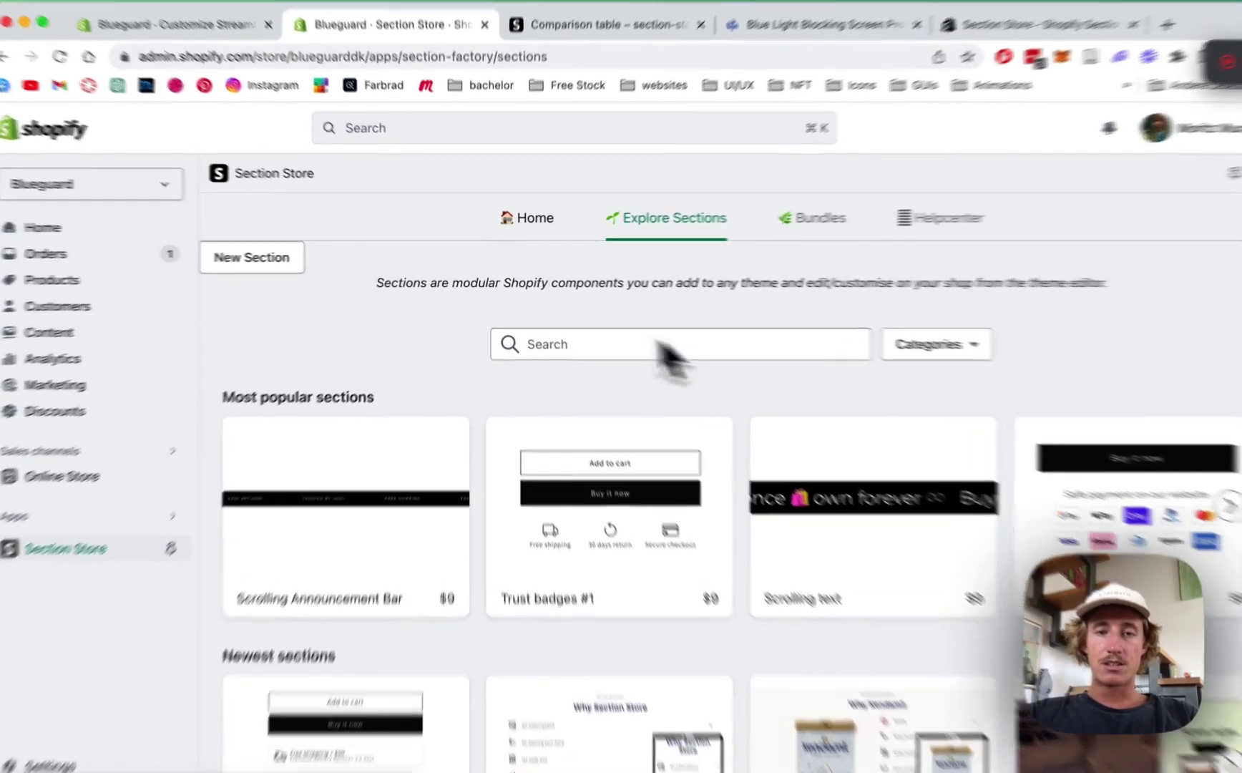
# - Search the catalogue for 'comparison' and open the Comparison table section's details
pyautogui.click(560, 345)
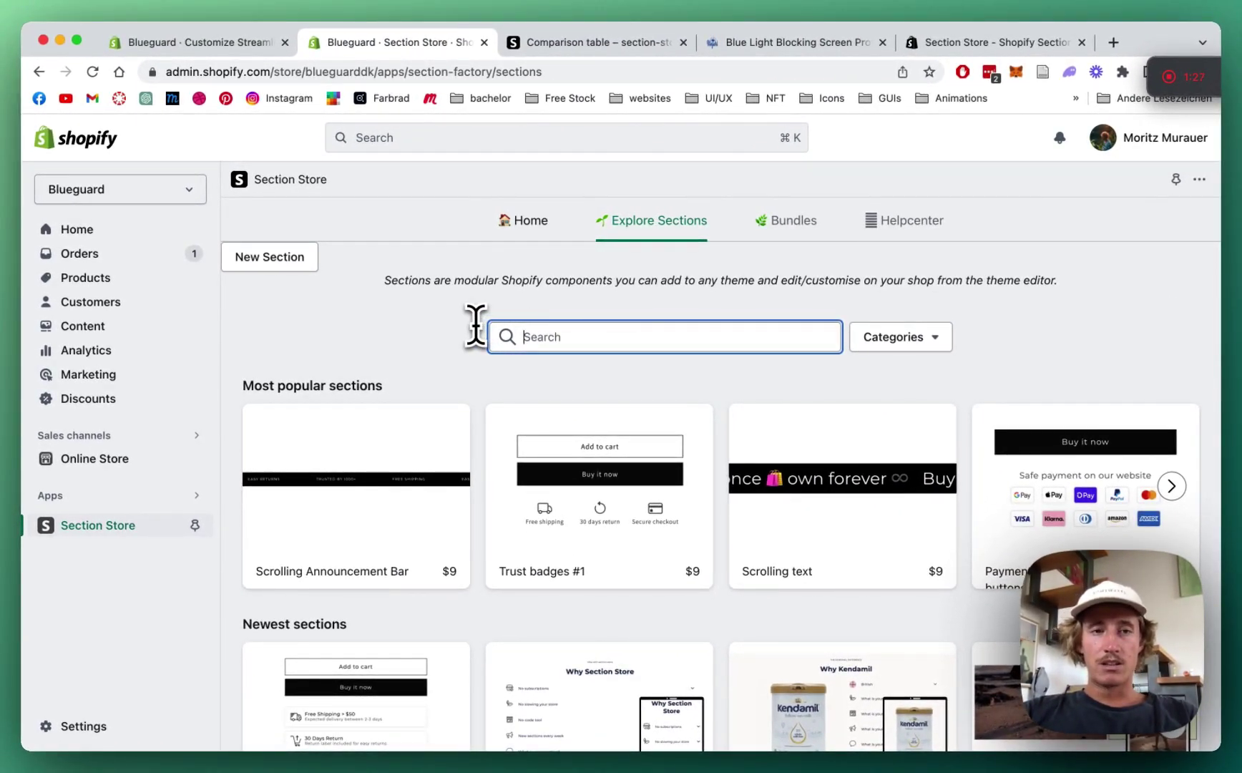
pyautogui.write('compa')
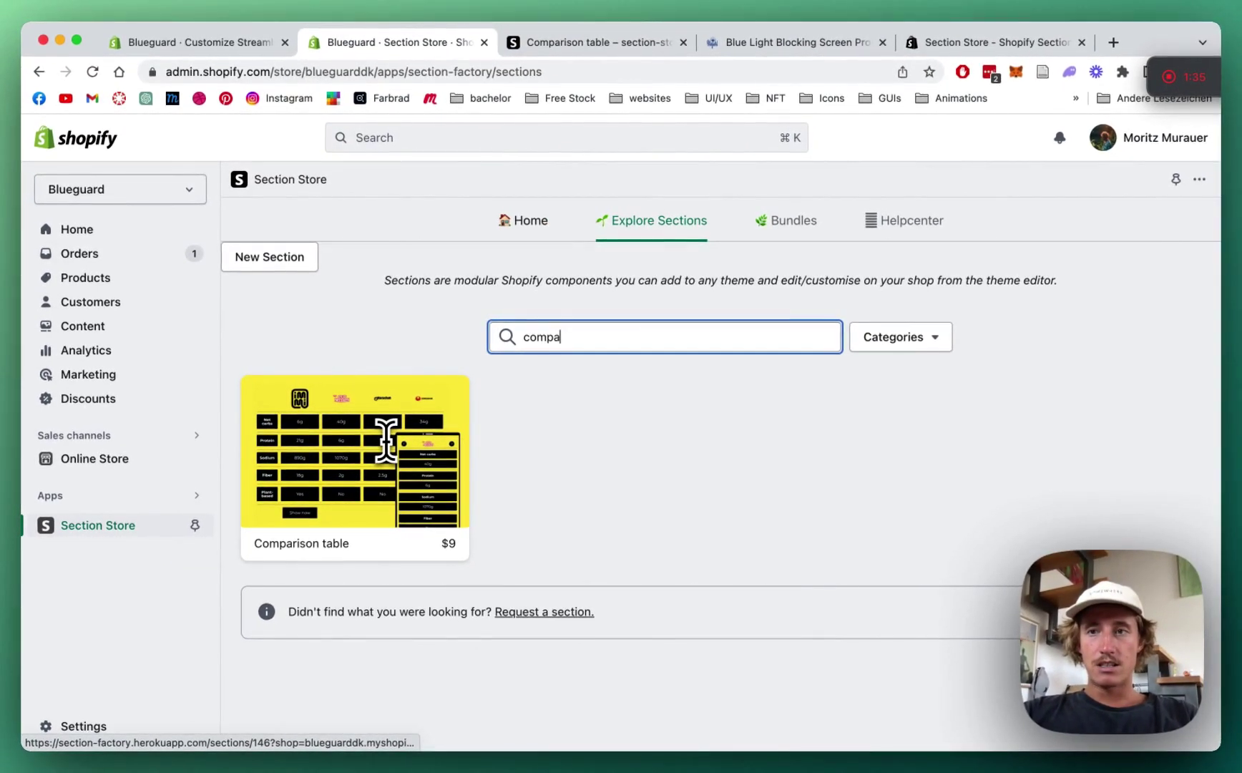
pyautogui.write('rison')
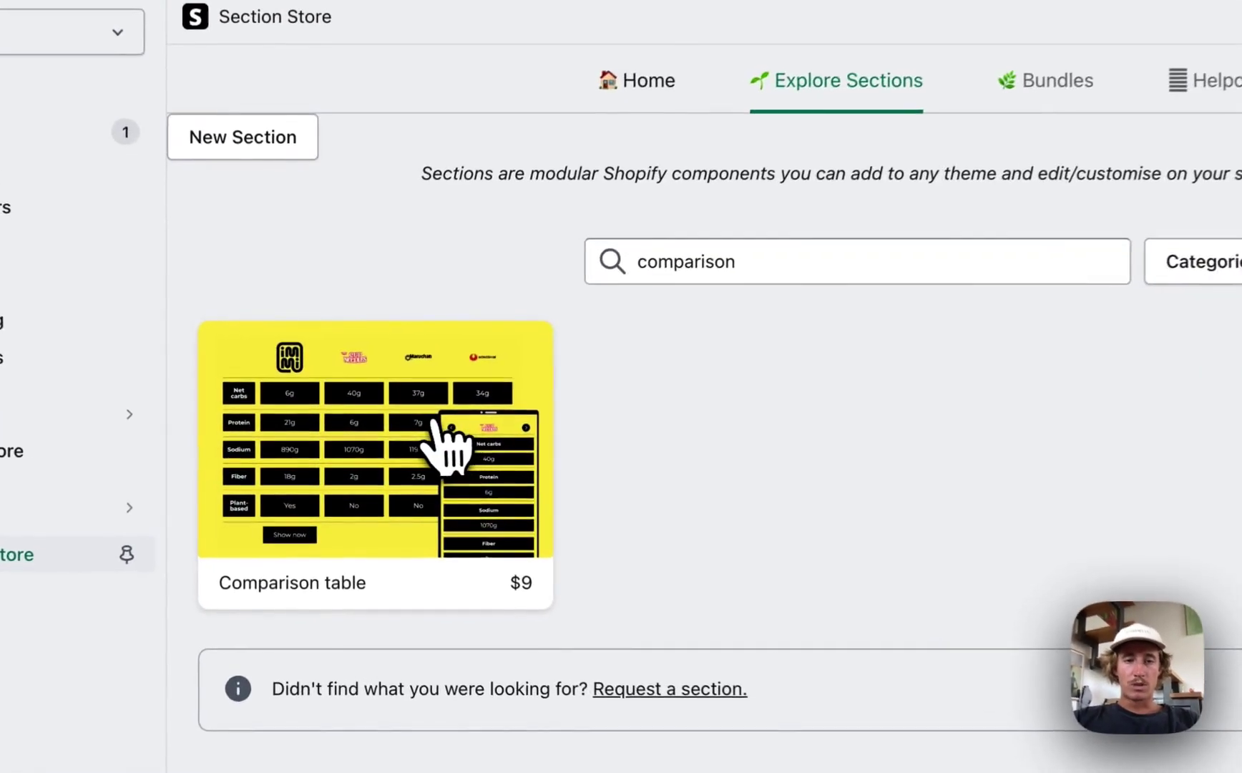
pyautogui.moveTo(392, 438)
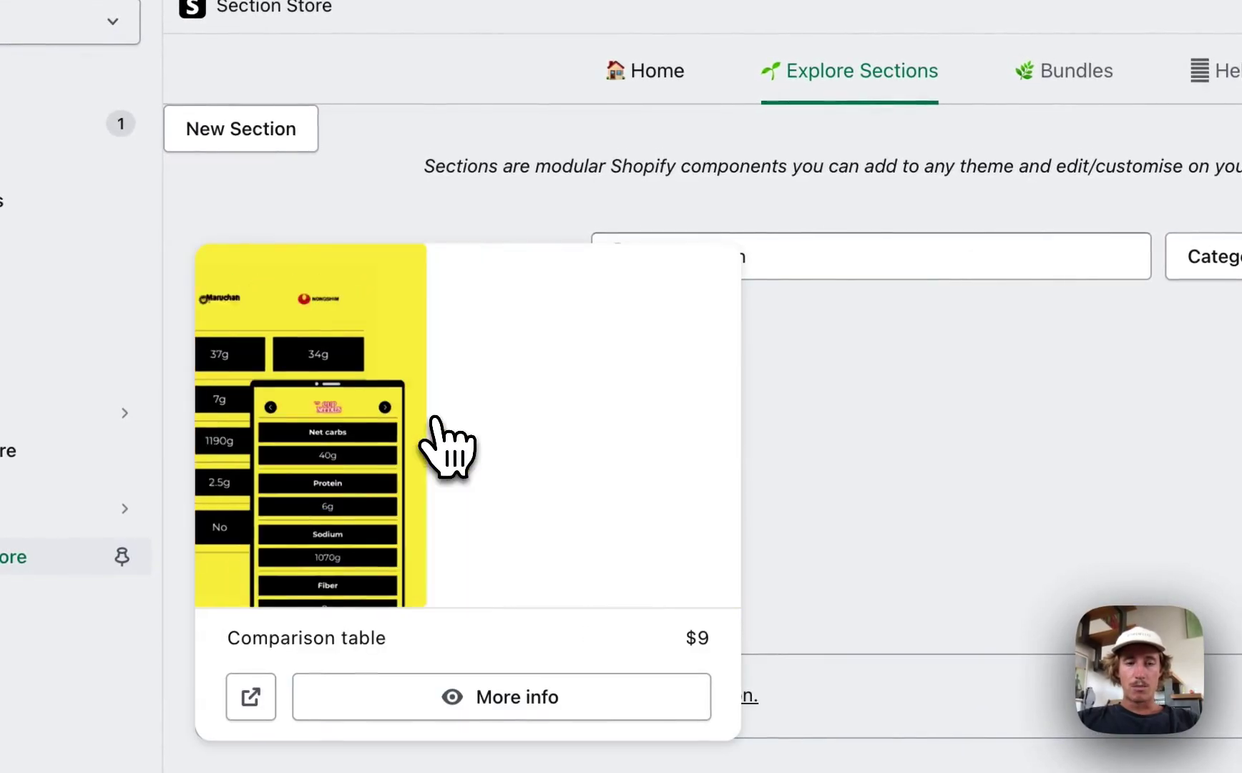
pyautogui.click(435, 418)
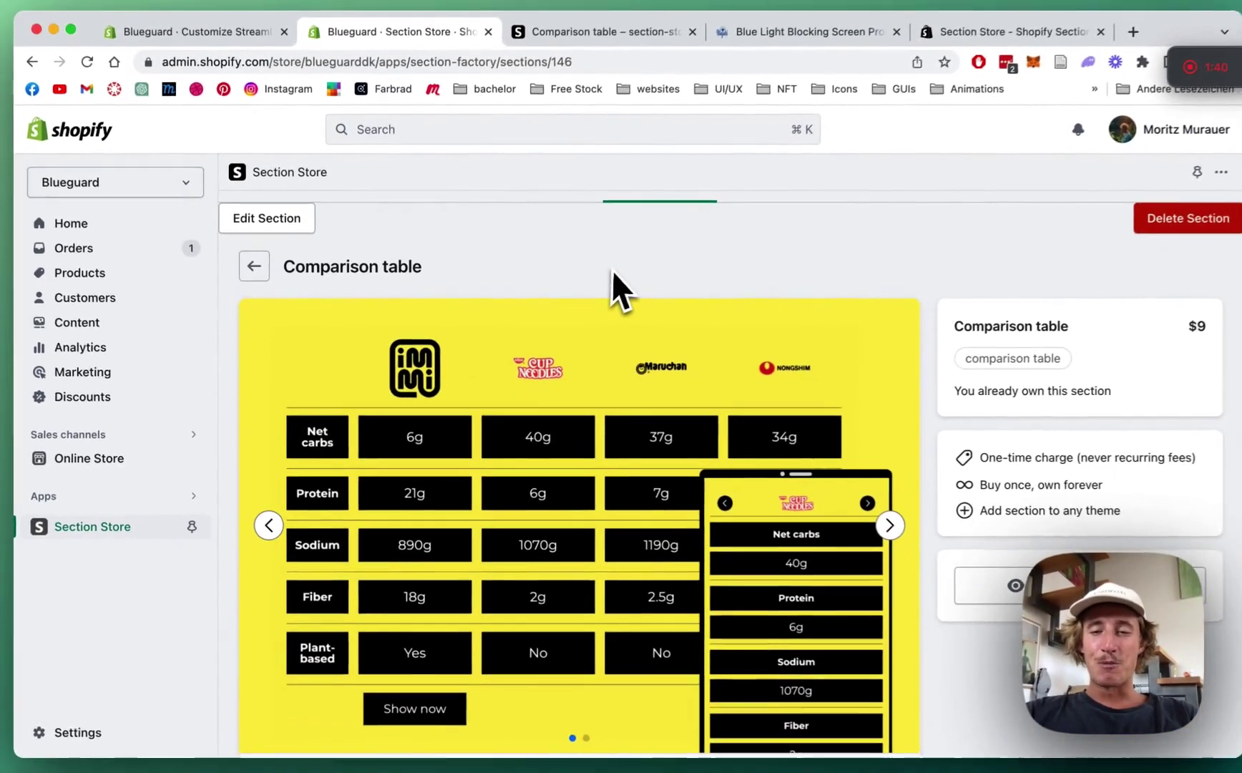
pyautogui.scroll(-1, 608, 276)
pyautogui.scroll(2, 607, 273)
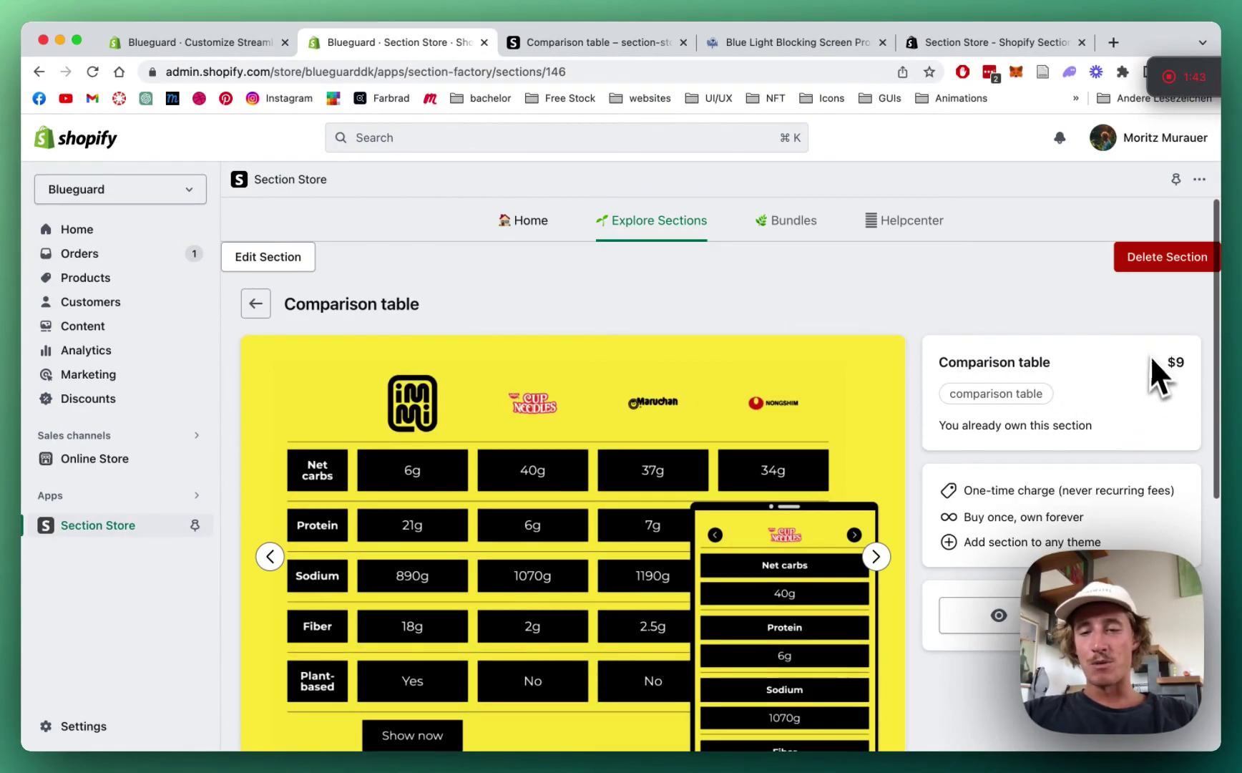
pyautogui.scroll(-1, 1148, 347)
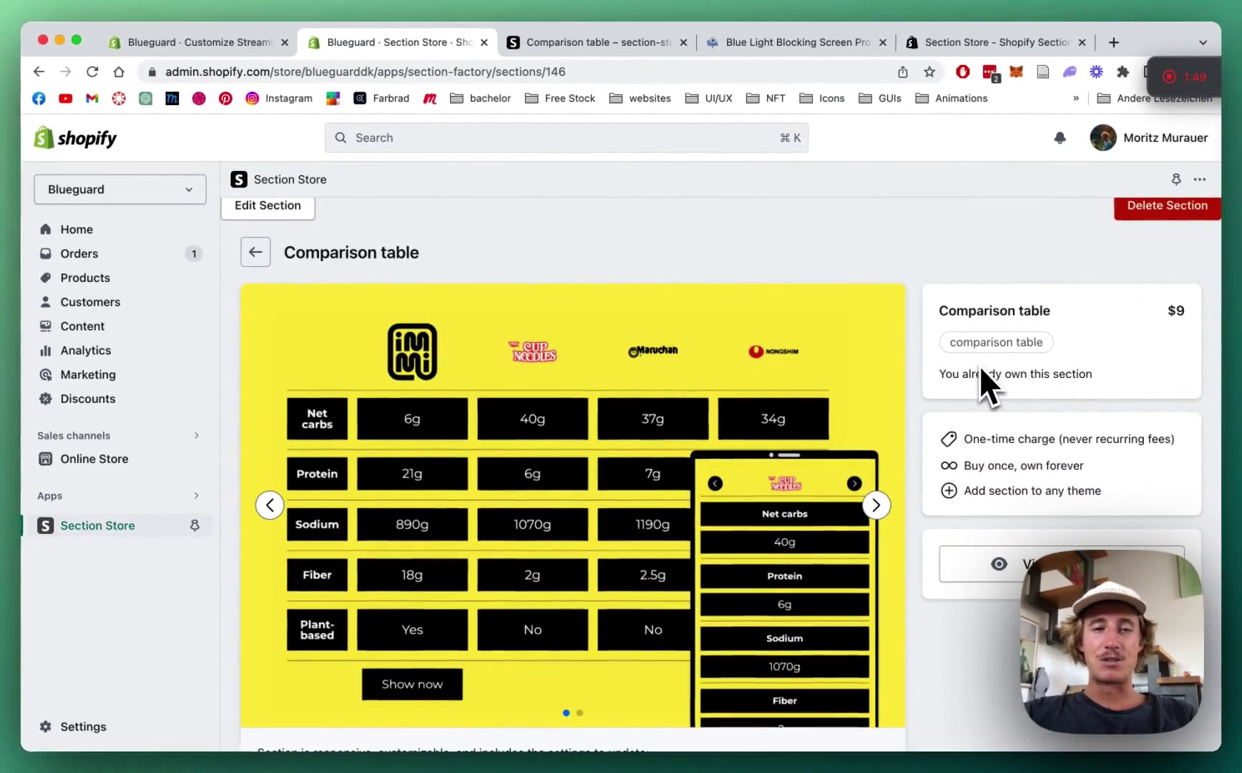
pyautogui.scroll(-1, 525, 262)
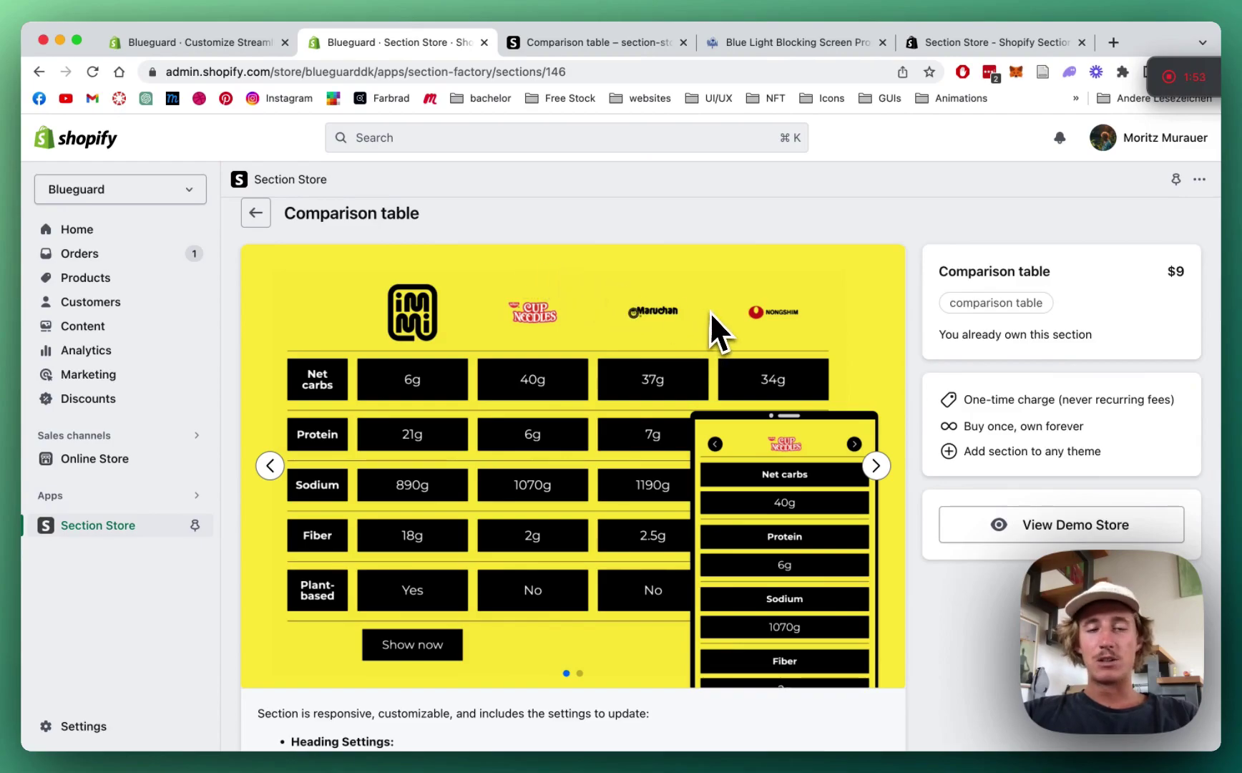
pyautogui.scroll(-1, 821, 320)
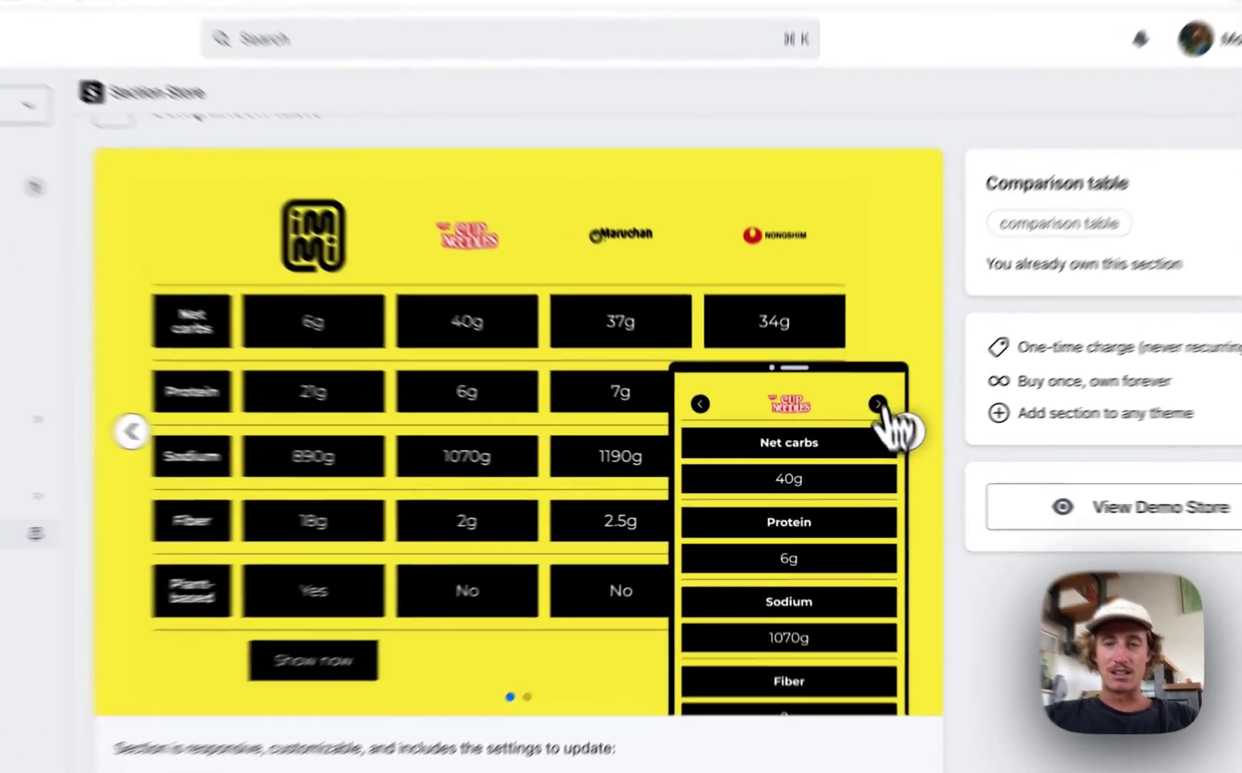
pyautogui.click(875, 444)
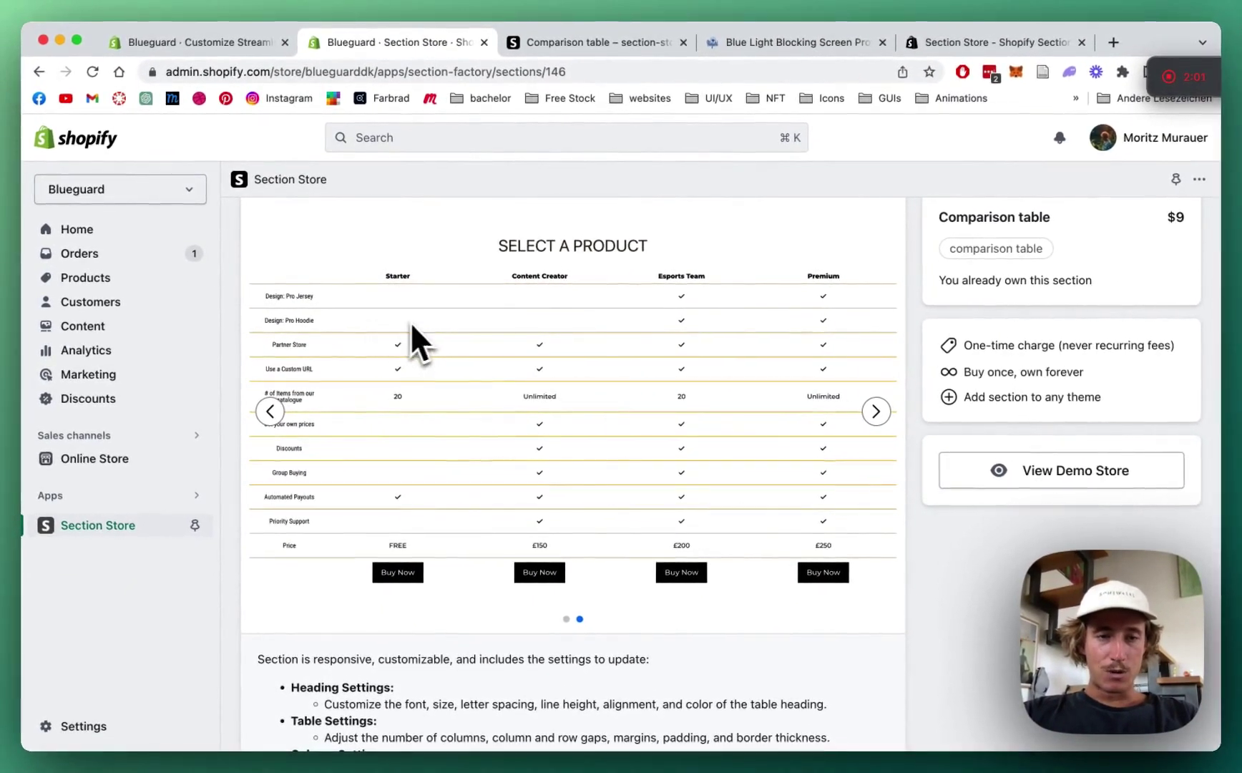
pyautogui.scroll(1, 511, 412)
pyautogui.click(269, 437)
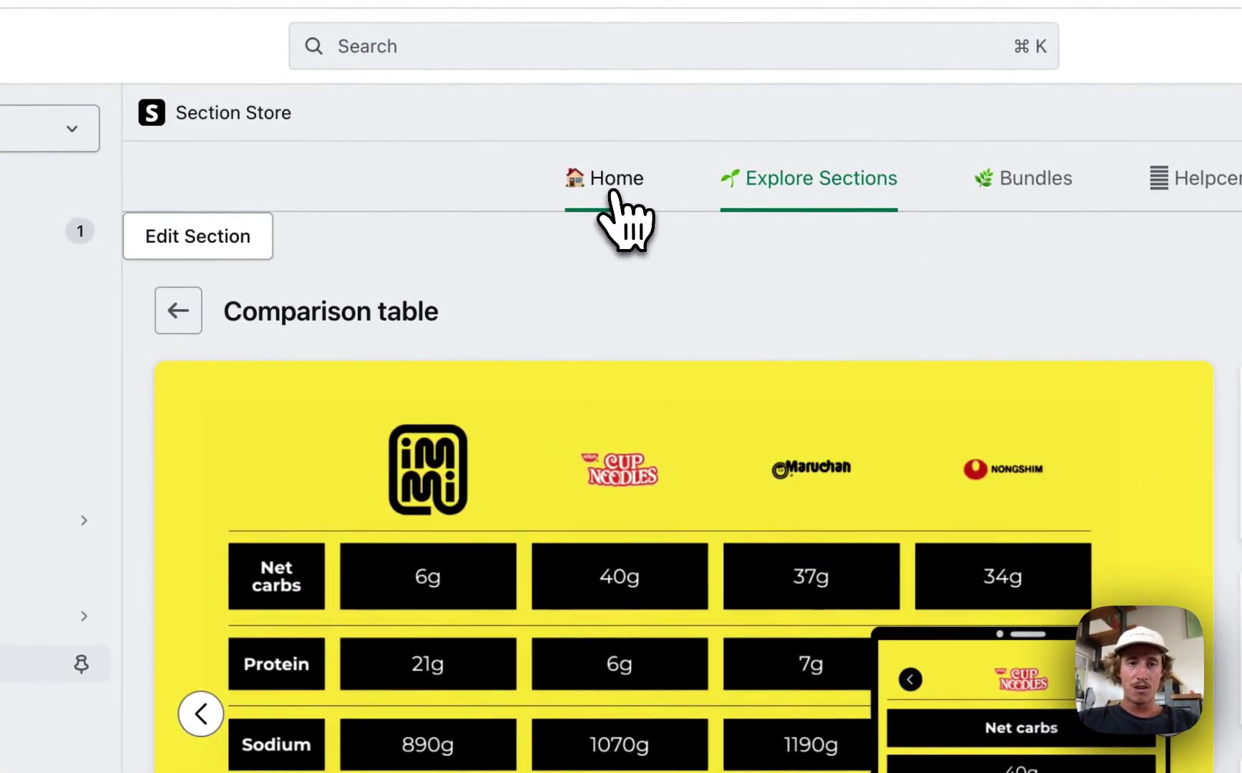
# - Return to My sections and check which themes the Comparison table could join, choosing none
pyautogui.click(614, 194)
pyautogui.click(519, 715)
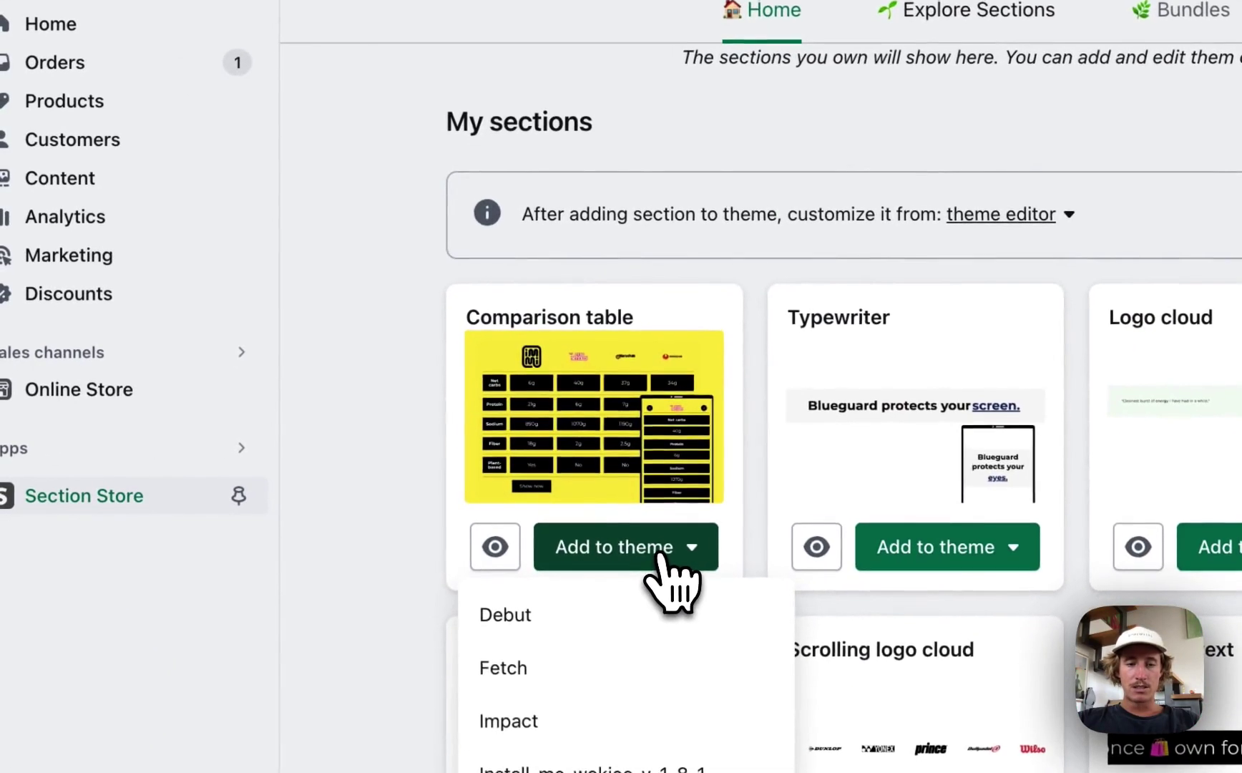
pyautogui.scroll(-4, 662, 558)
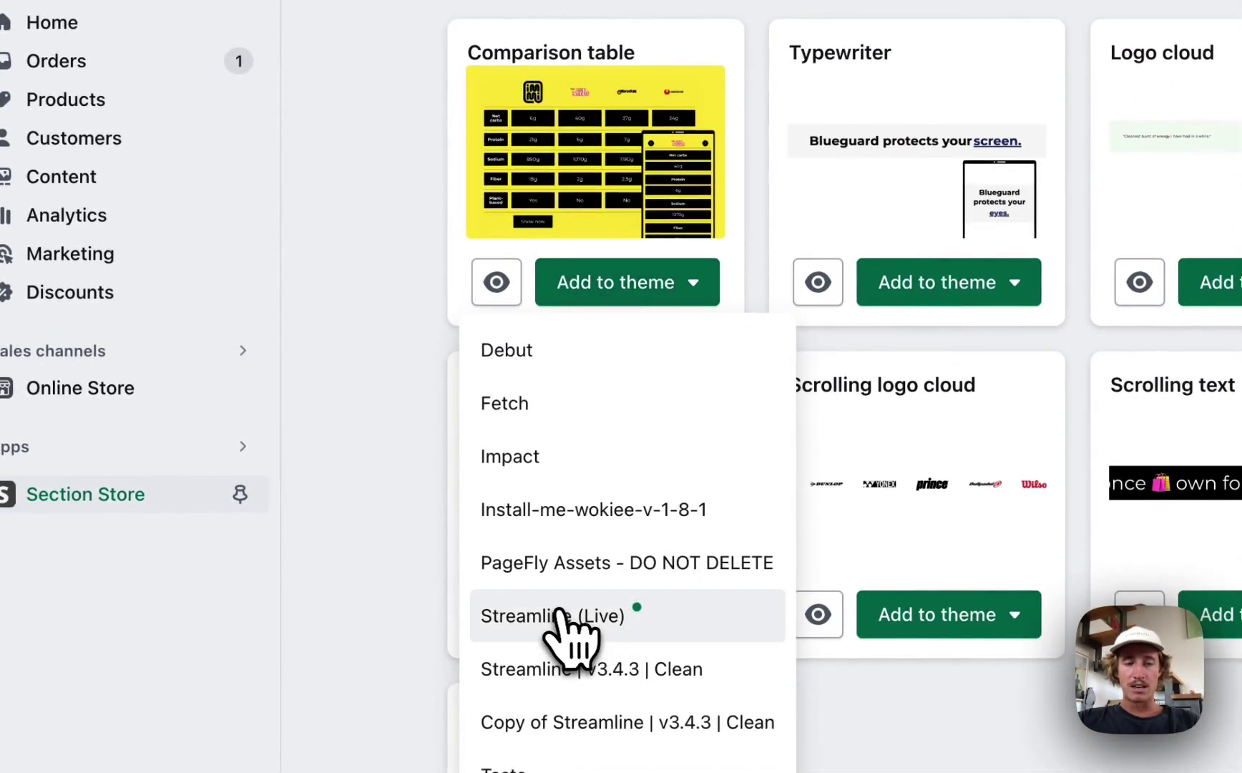
pyautogui.click(397, 202)
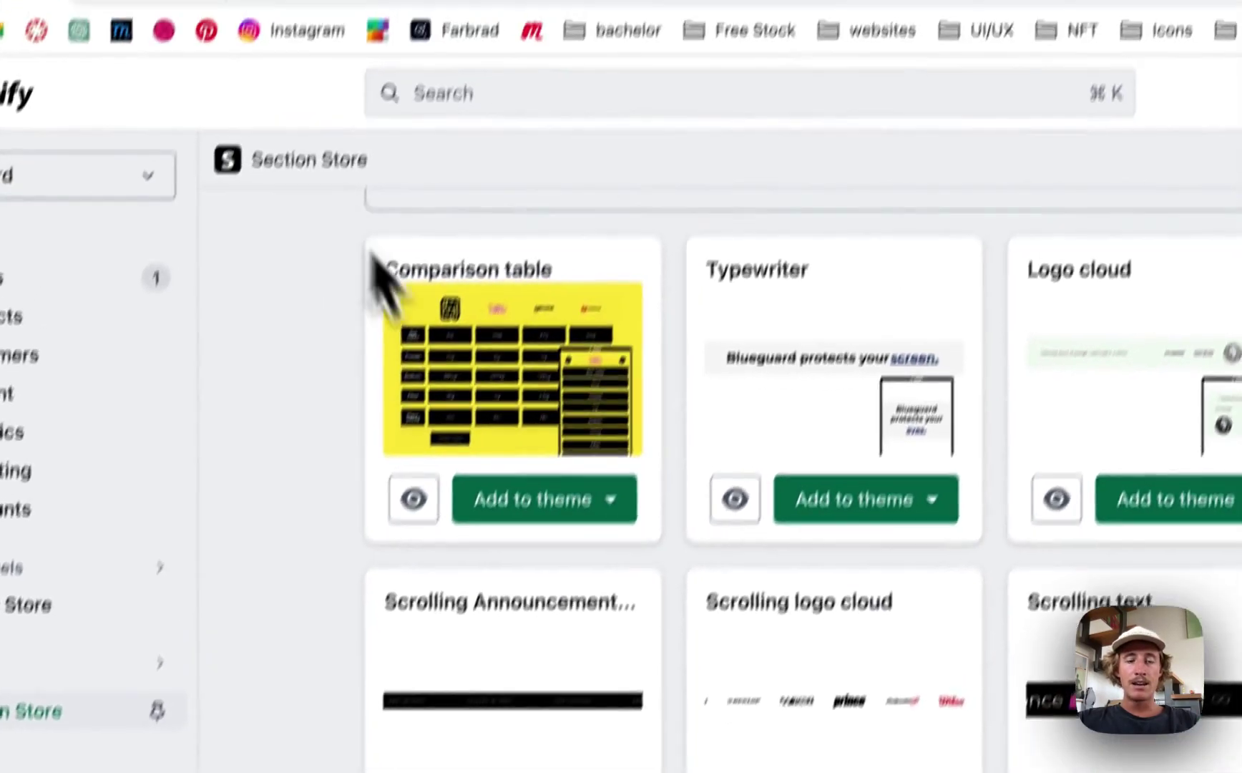
pyautogui.scroll(4, 457, 57)
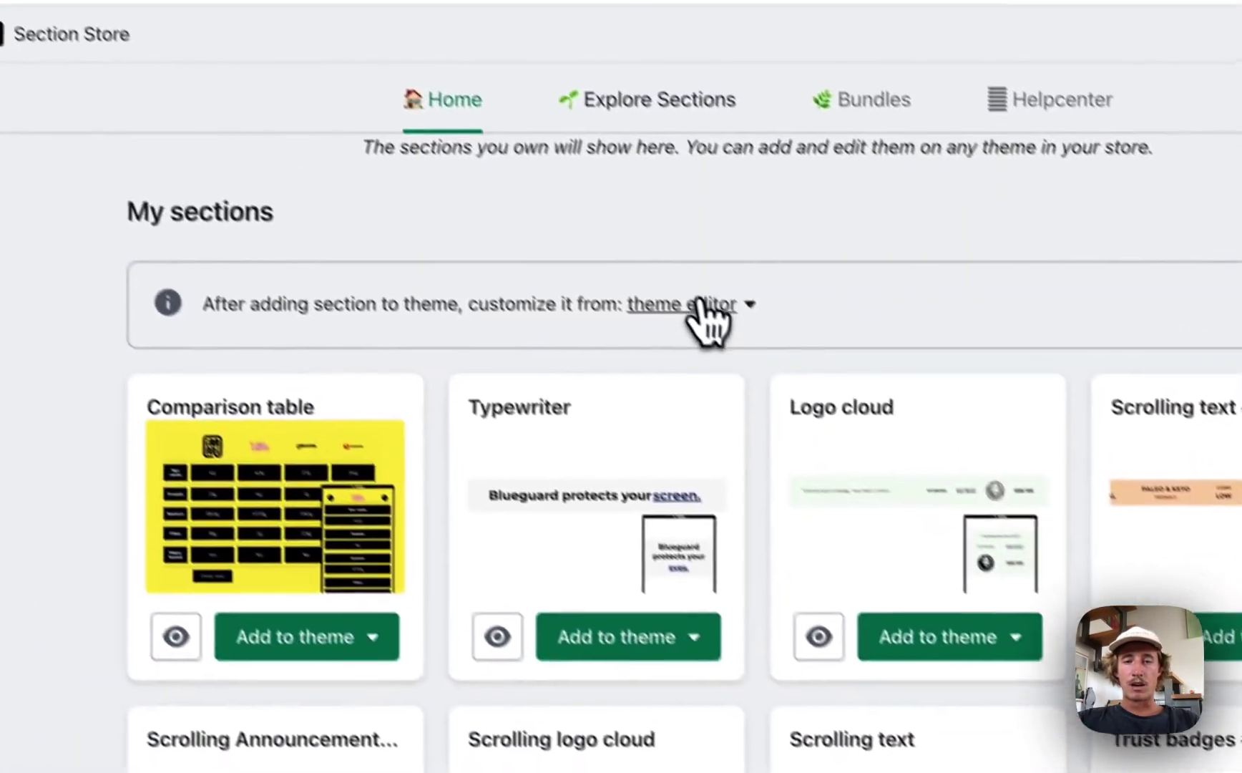
# - Switch to the theme editor on the live Streamline theme's Home page
pyautogui.click(692, 300)
pyautogui.click(965, 226)
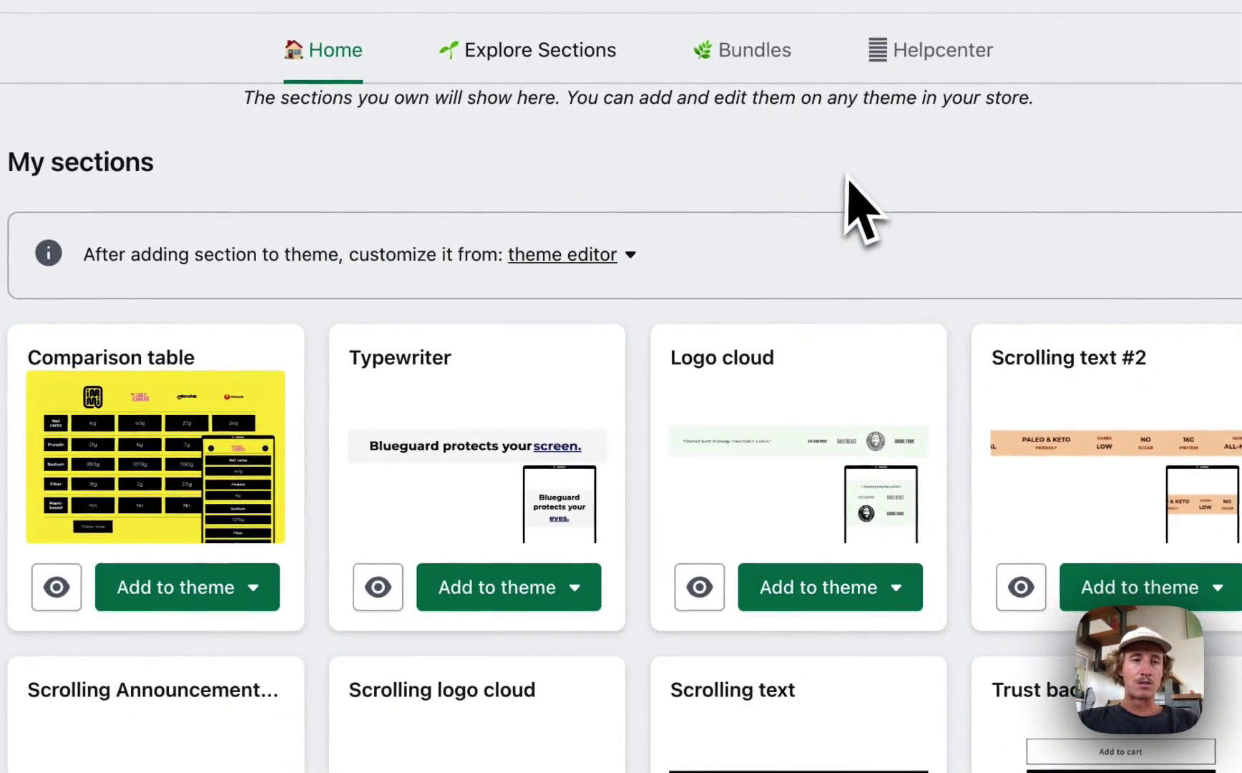
pyautogui.click(343, 56)
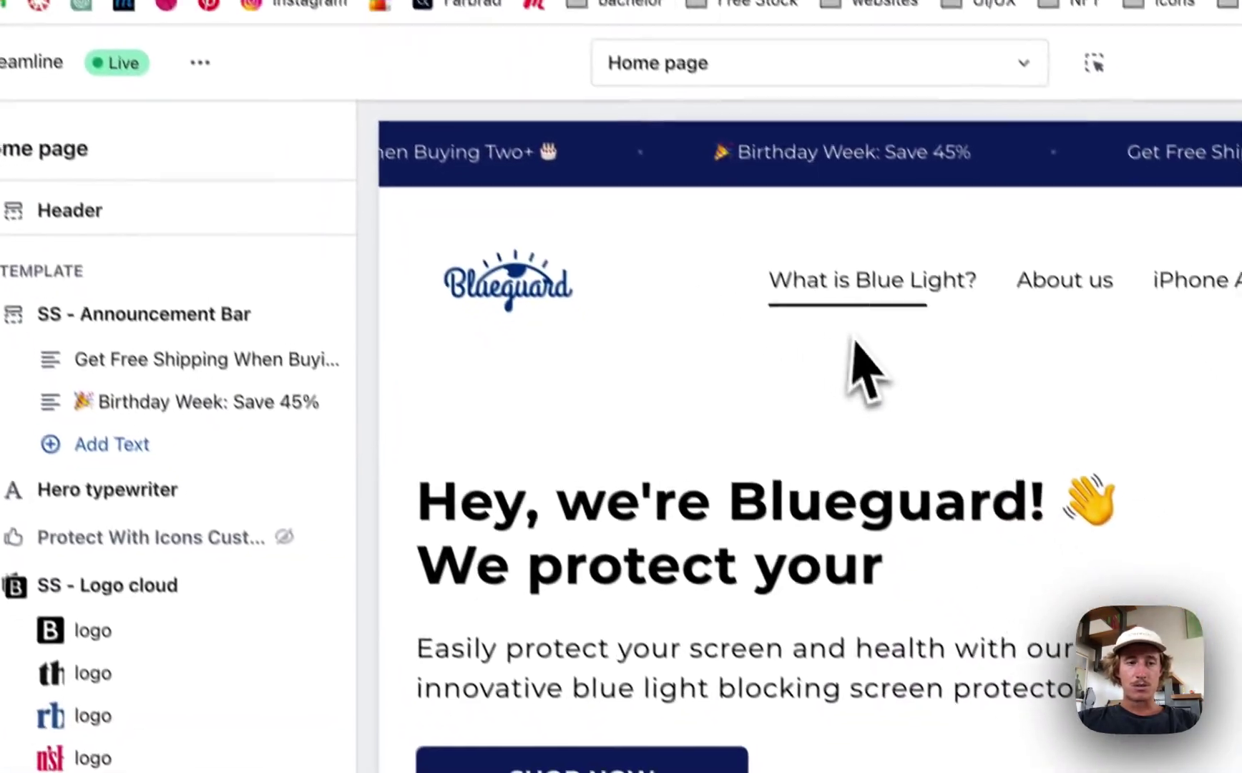
# - Hide the existing SC - Comparison Table section on the home page
pyautogui.scroll(-10, 880, 504)
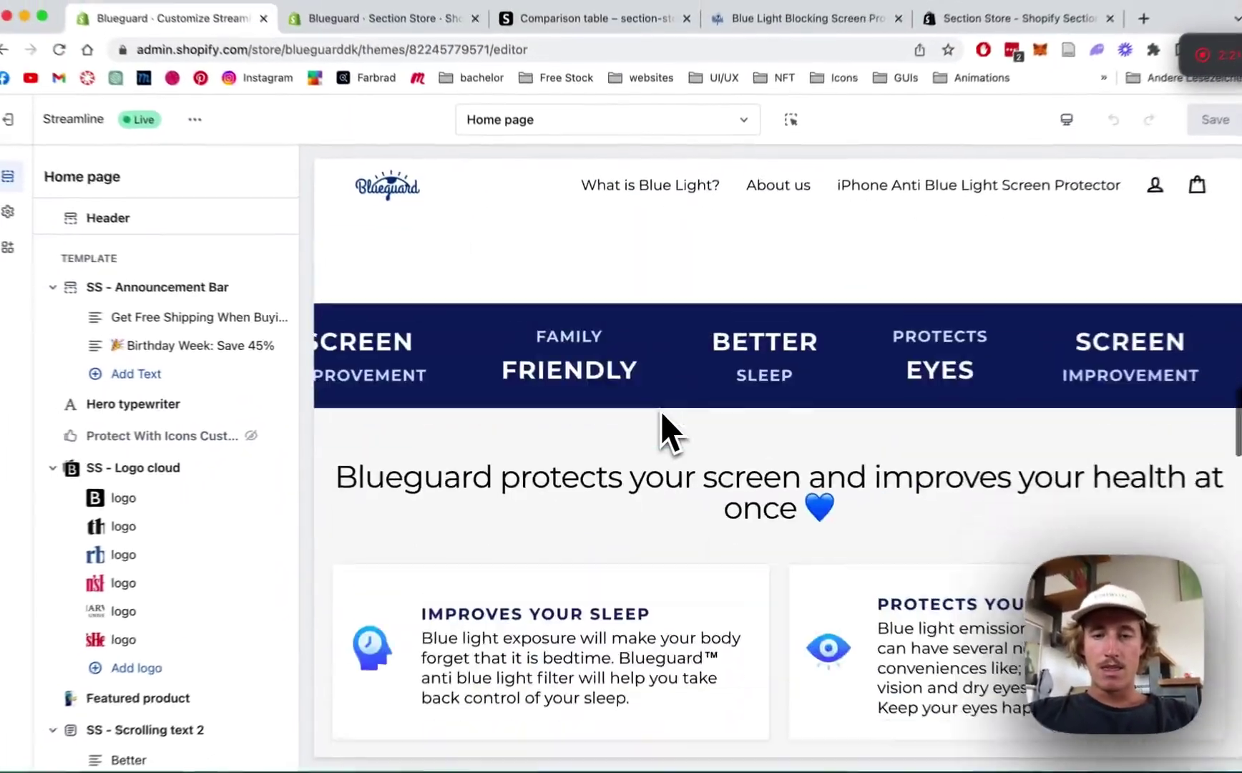
pyautogui.scroll(-15, 661, 415)
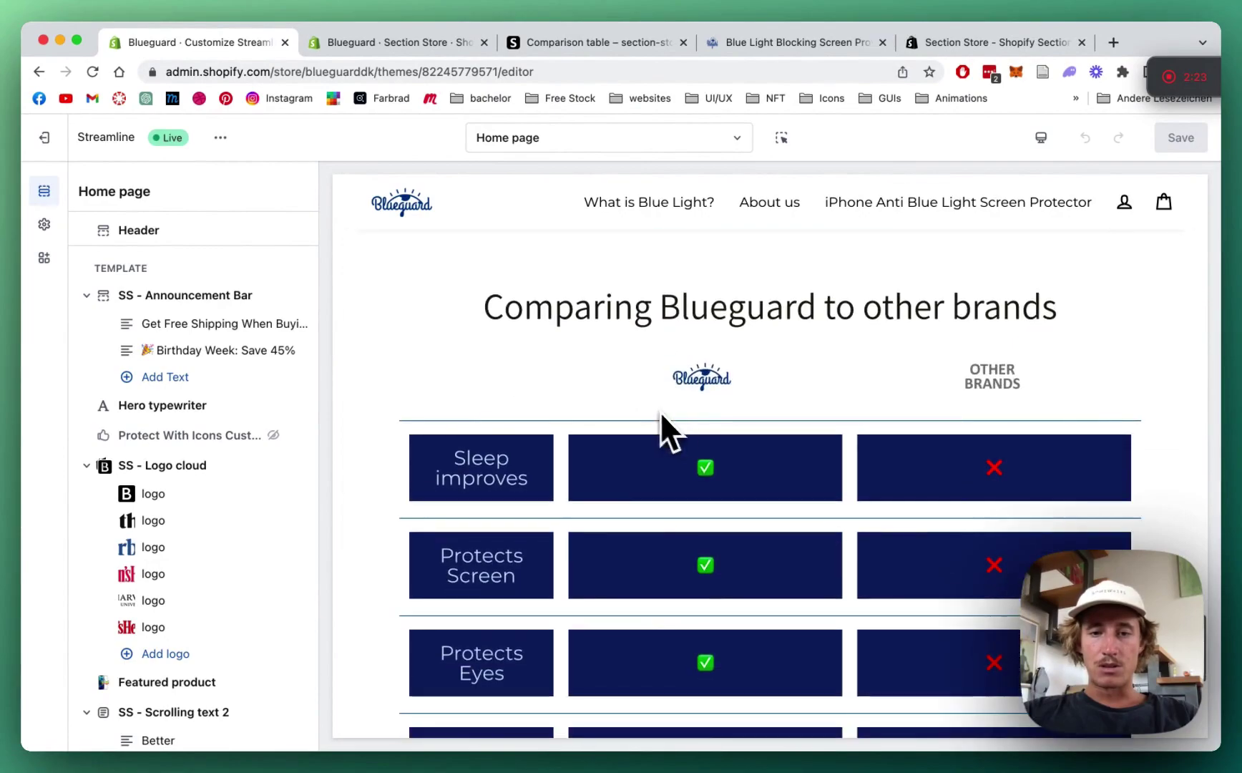
pyautogui.scroll(-10, 265, 482)
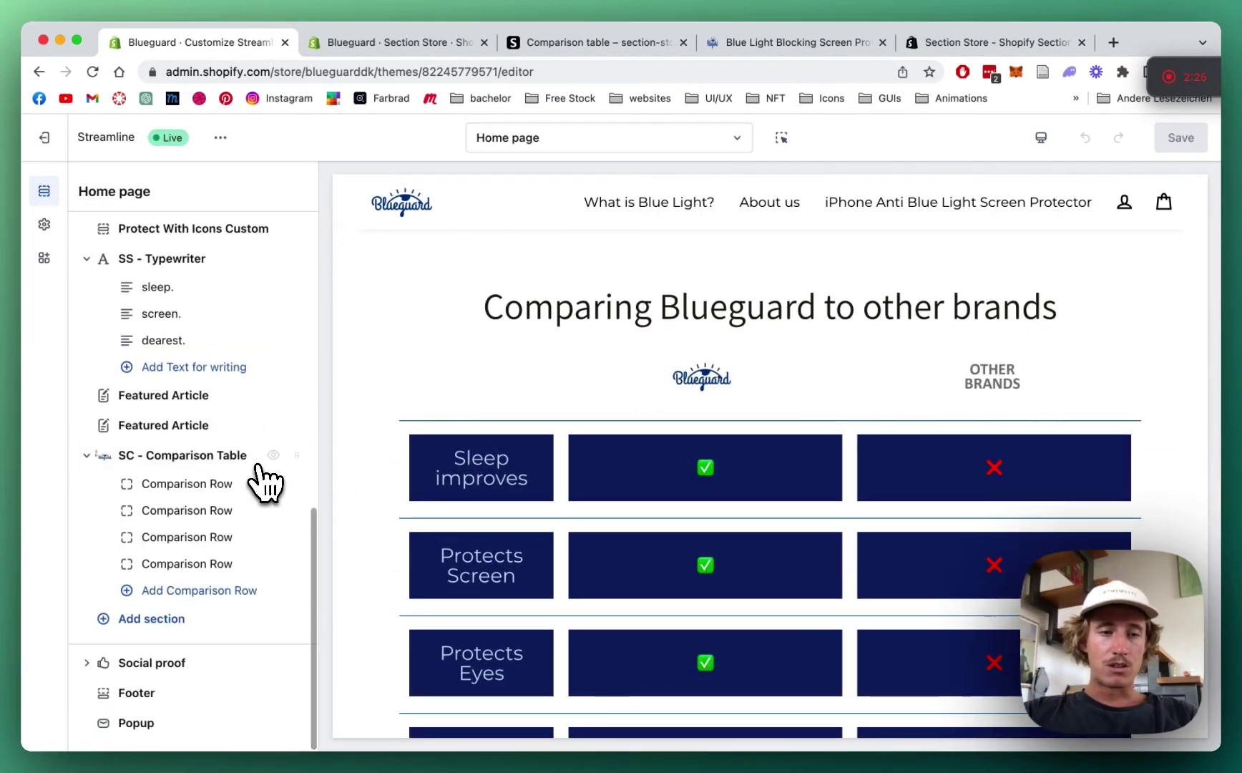
pyautogui.click(273, 455)
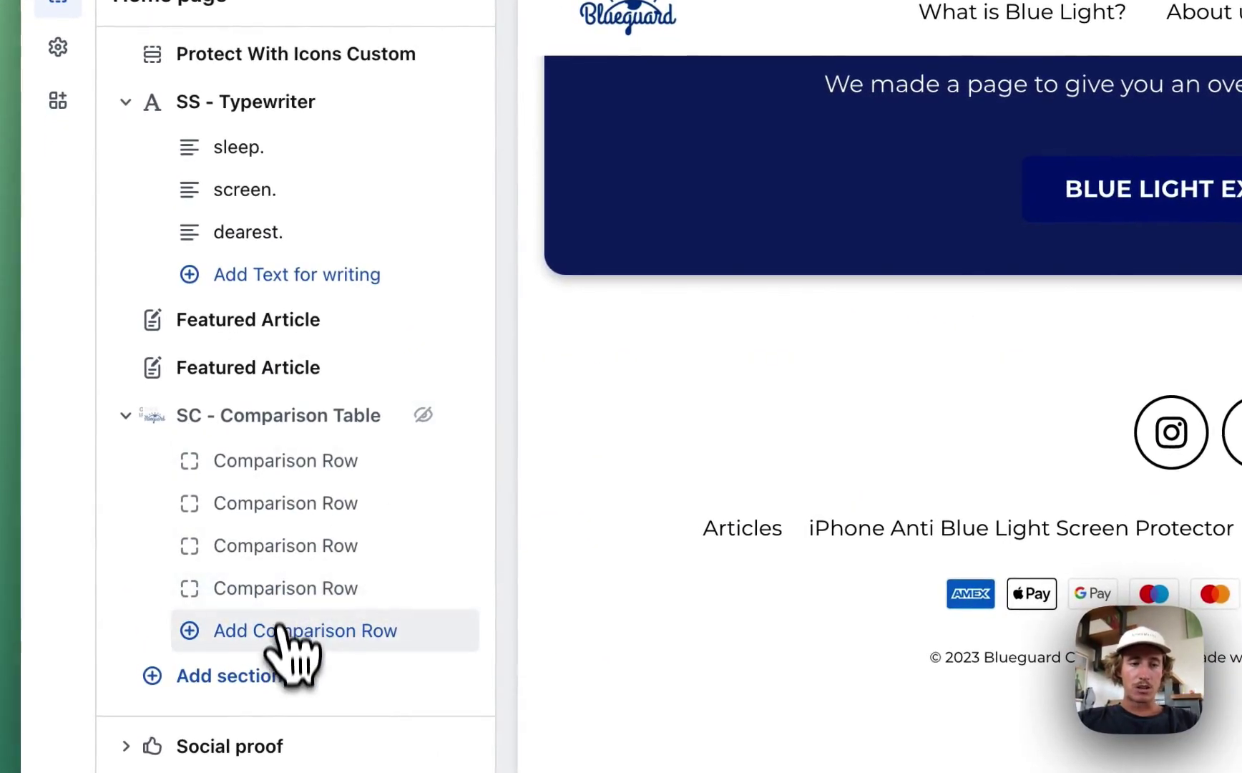
# - Add a new Comparison Table section found by searching 'compa'
pyautogui.click(262, 676)
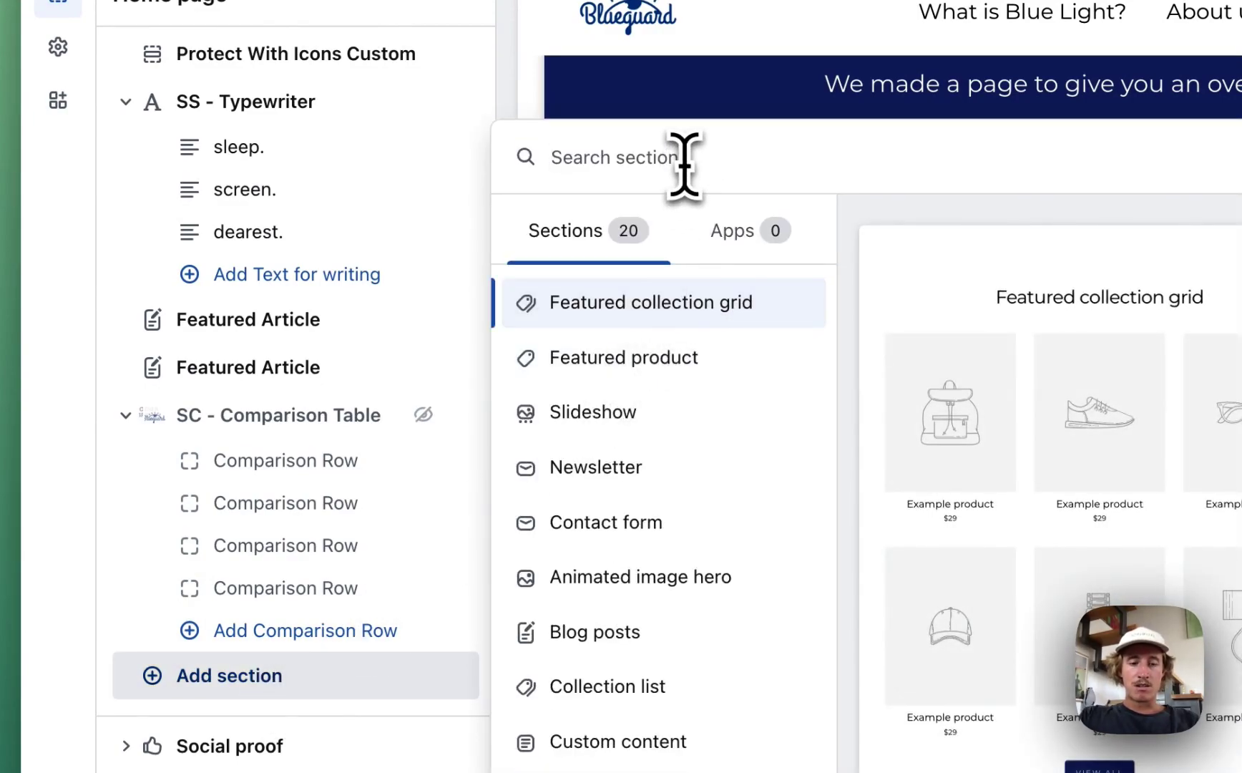
pyautogui.write('compa')
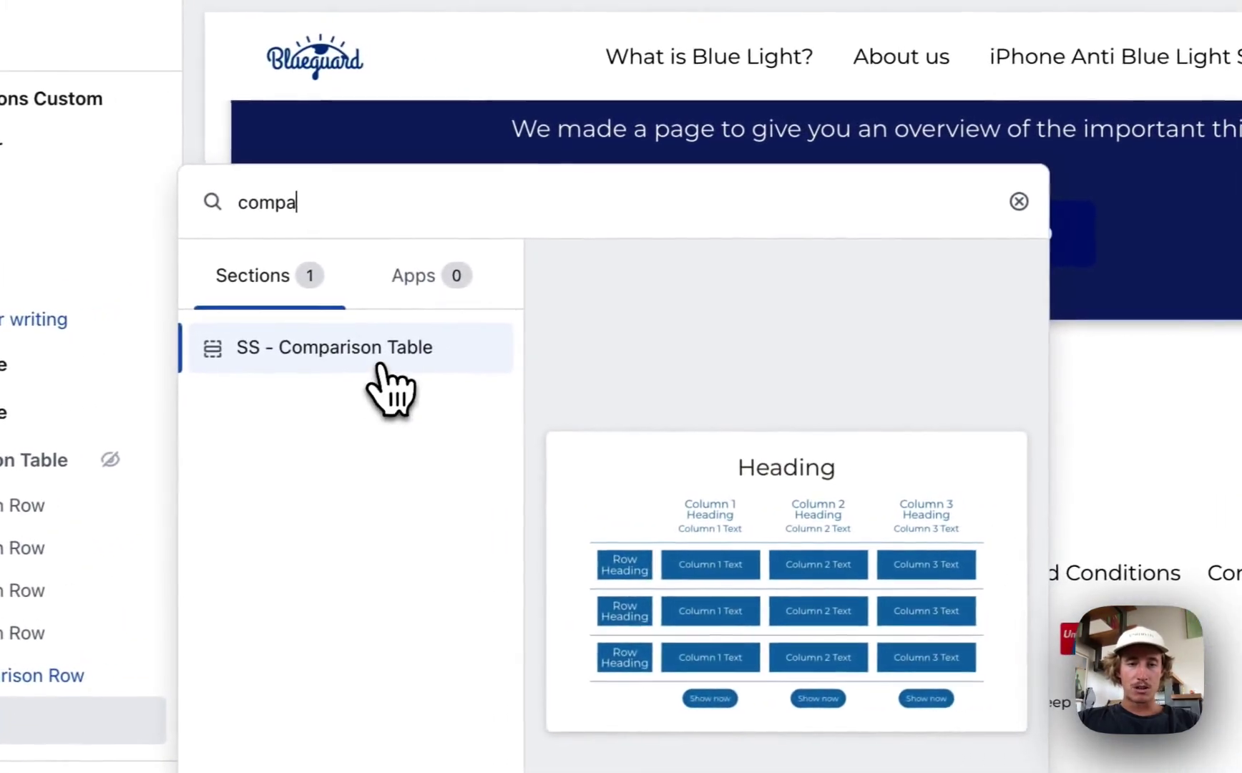
pyautogui.click(676, 306)
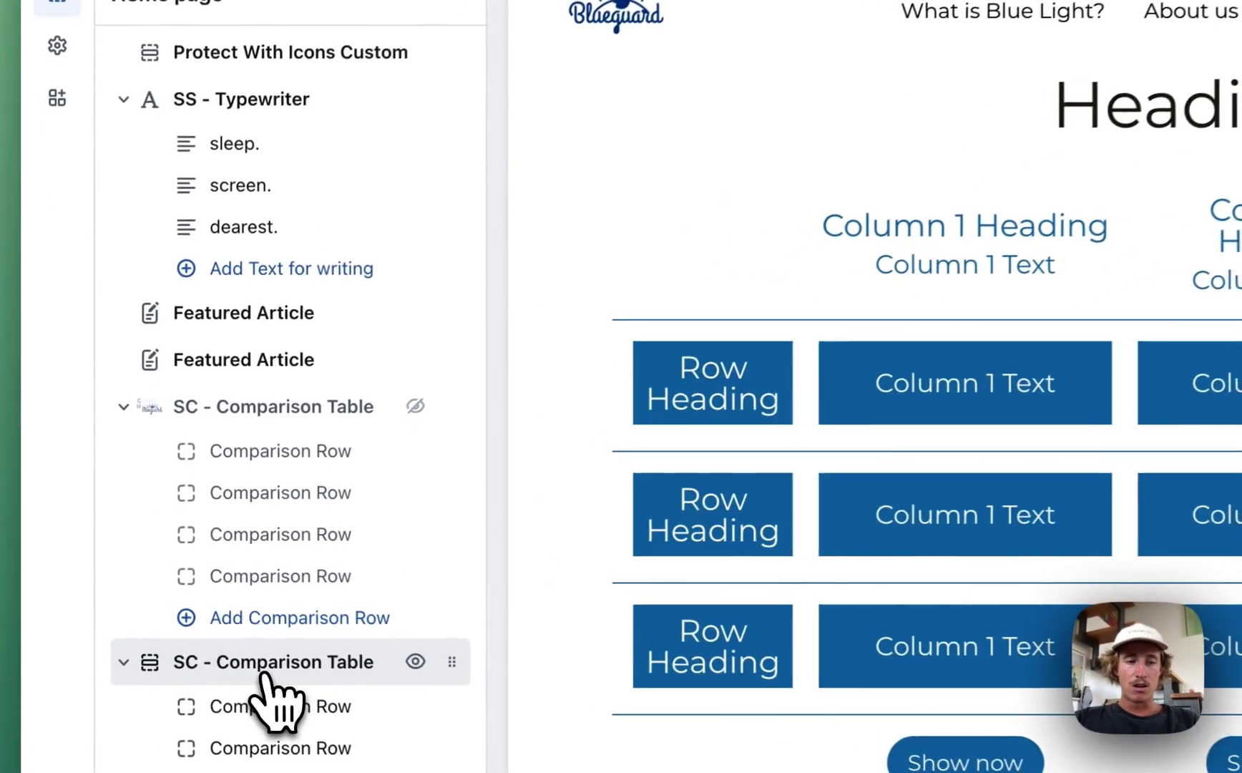
# - Clear the placeholder heading text of the new comparison table
pyautogui.click(179, 630)
pyautogui.click(263, 146)
pyautogui.press('super+a')
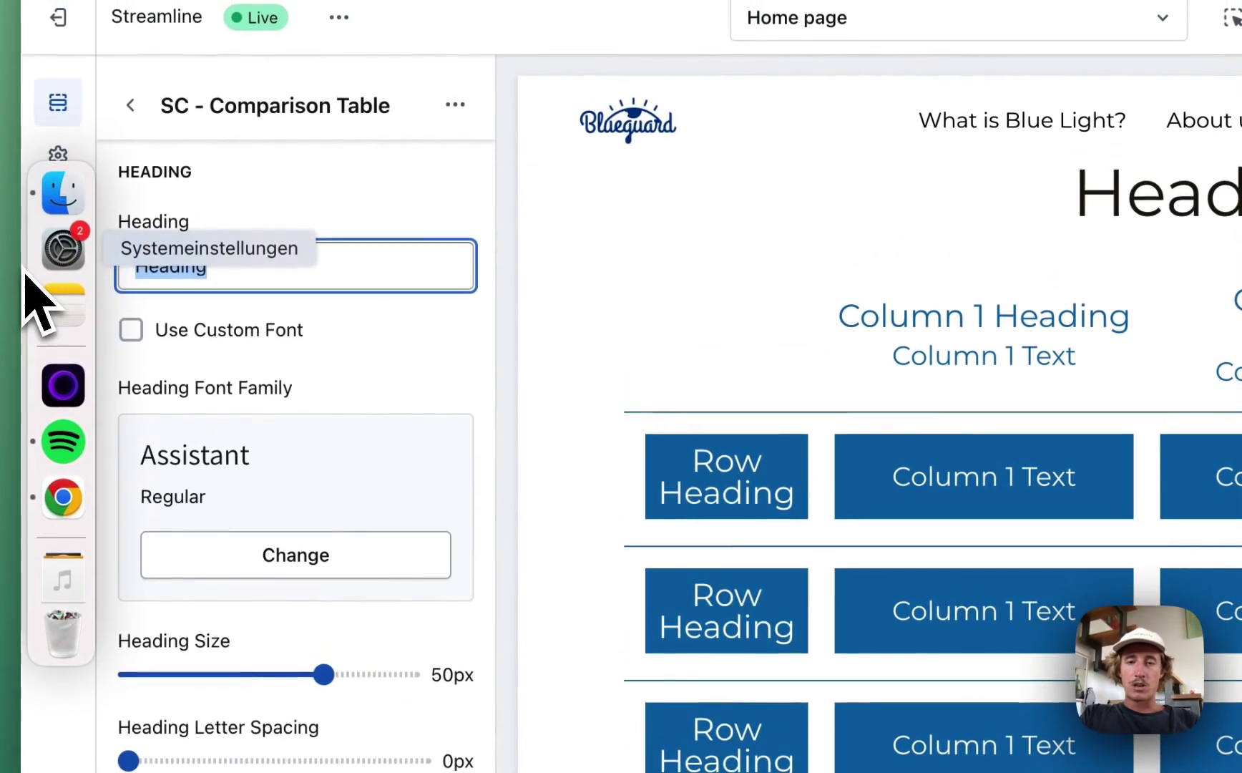
pyautogui.press('BackSpace')
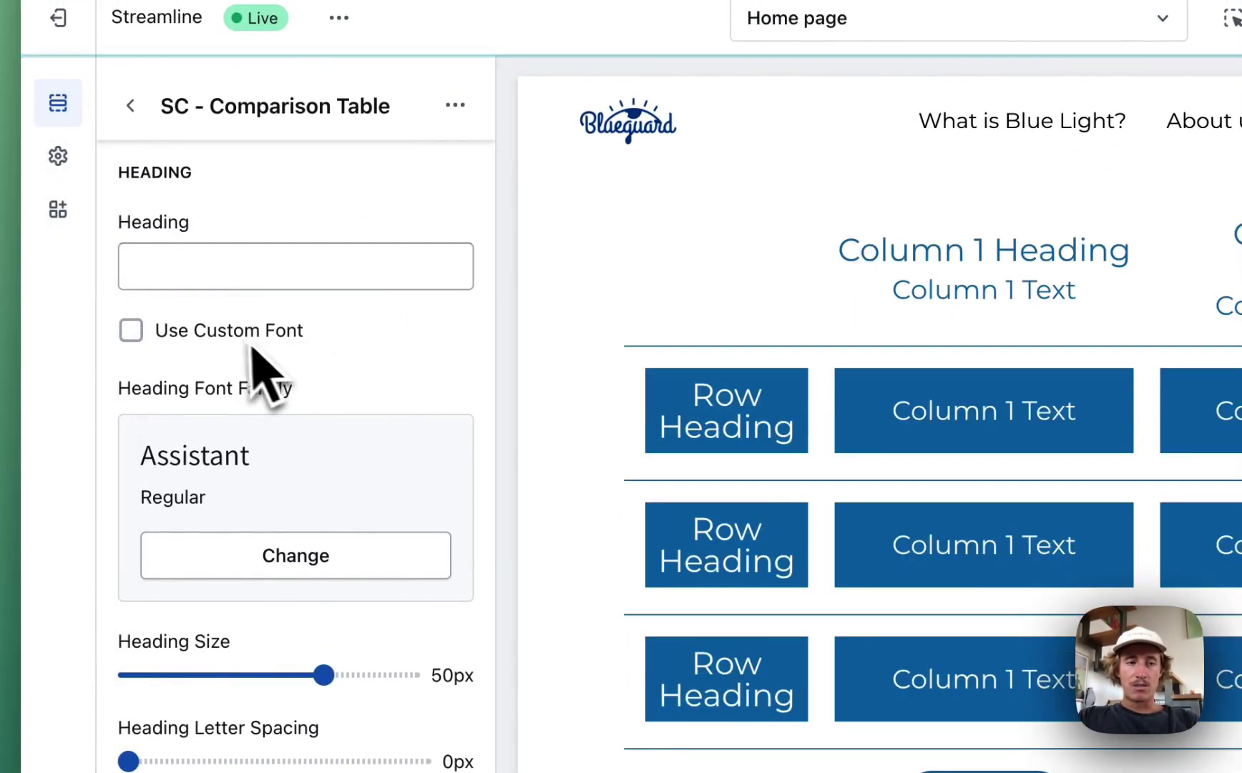
# - Reduce the table's Number of Columns to 2
pyautogui.scroll(-5, 429, 394)
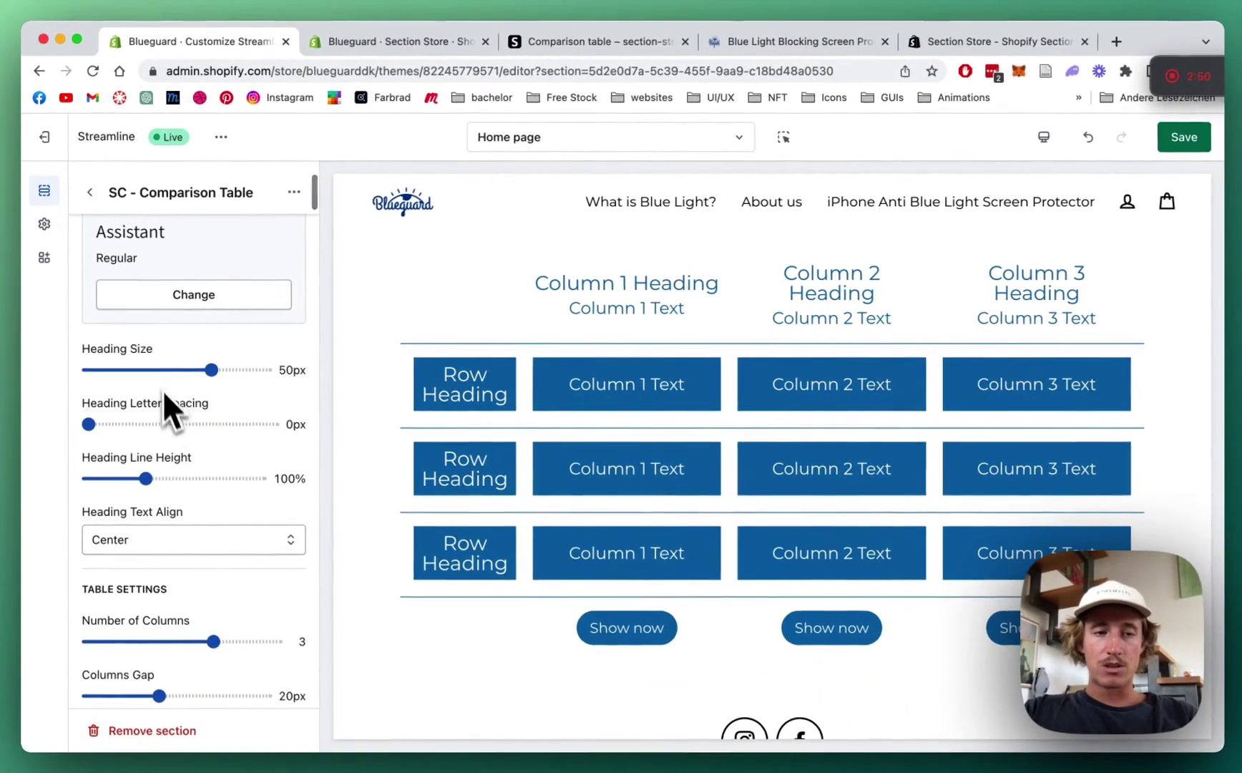
pyautogui.scroll(-2, 250, 422)
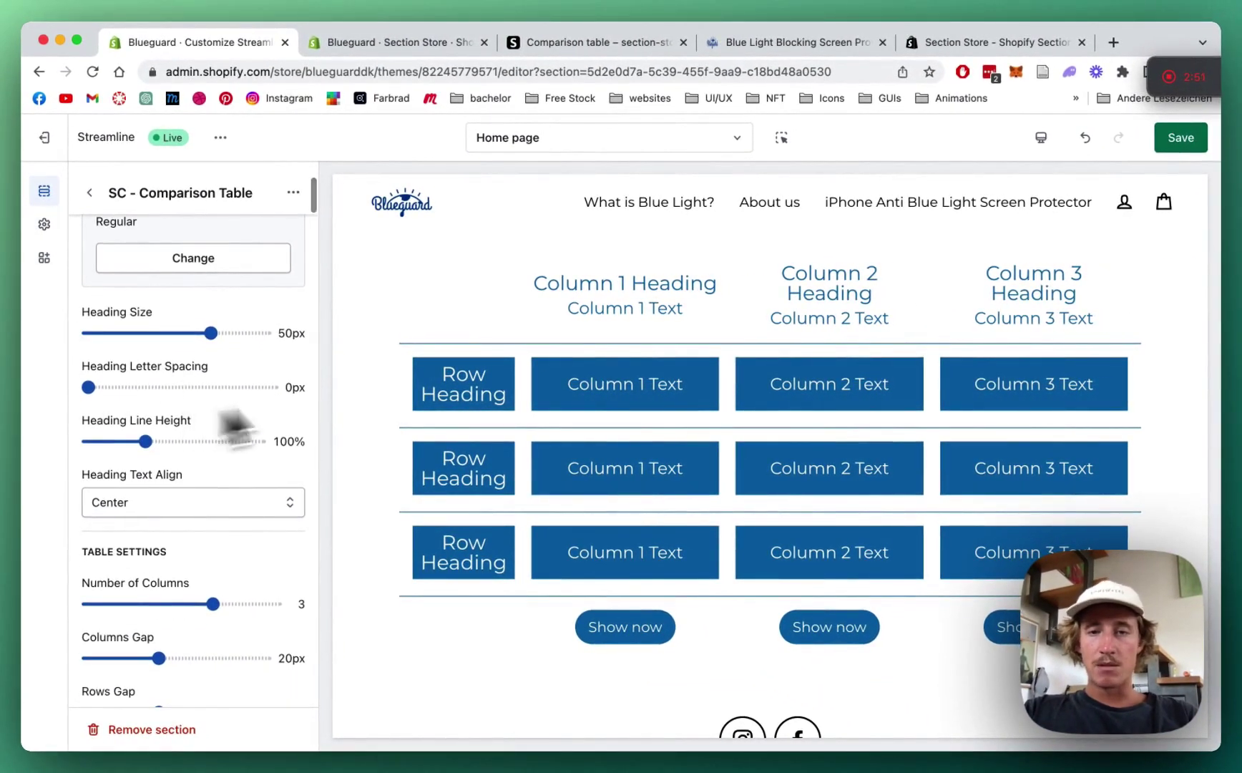
pyautogui.scroll(1, 693, 429)
pyautogui.scroll(-1, 698, 429)
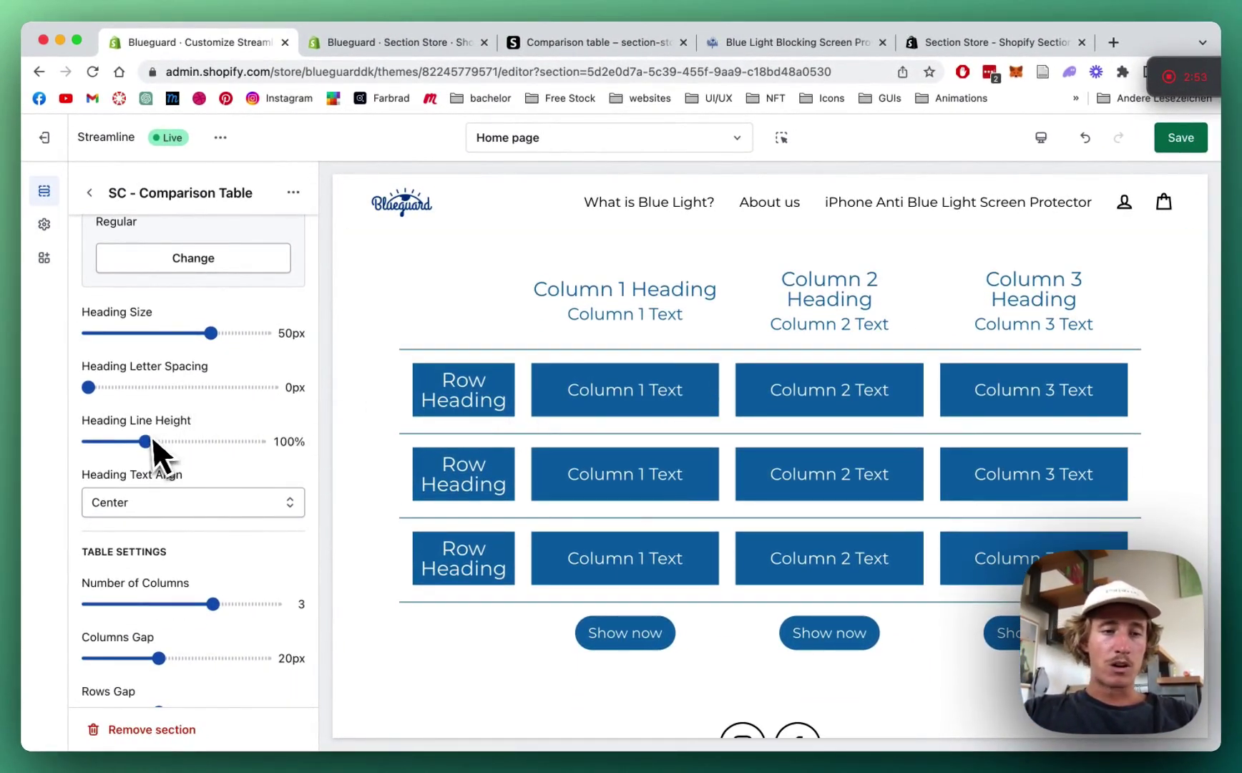
pyautogui.scroll(-5, 272, 437)
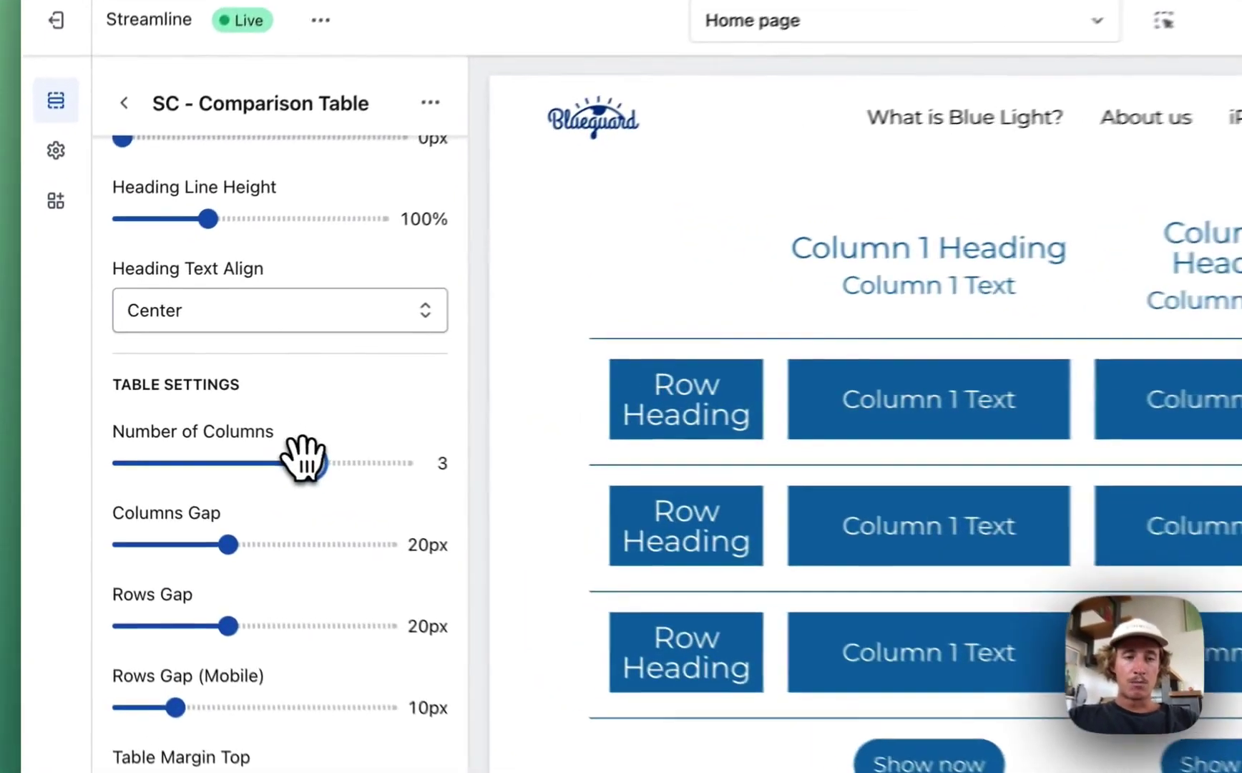
pyautogui.moveTo(212, 434); pyautogui.dragTo(174, 434)
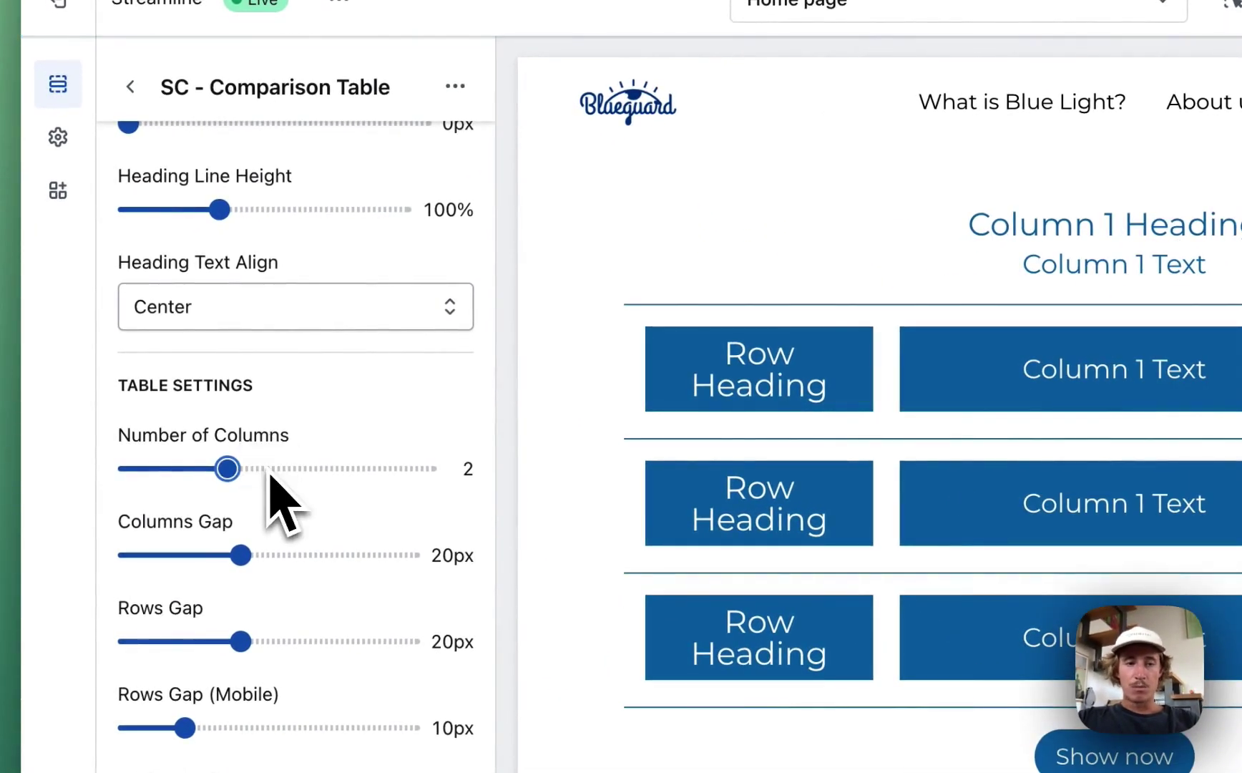
# - Raise the gap and padding settings: item padding 20px horizontally, 8px on mobile
pyautogui.scroll(-2, 272, 473)
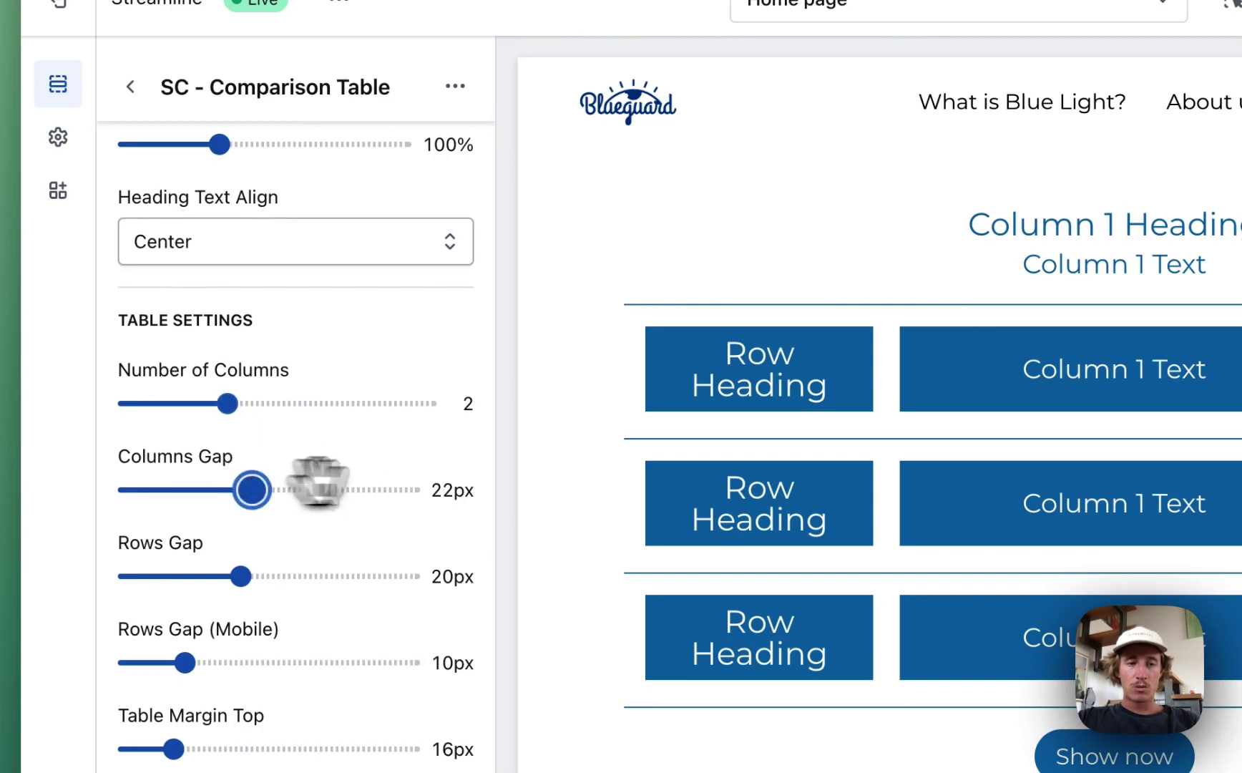
pyautogui.scroll(-3, 355, 483)
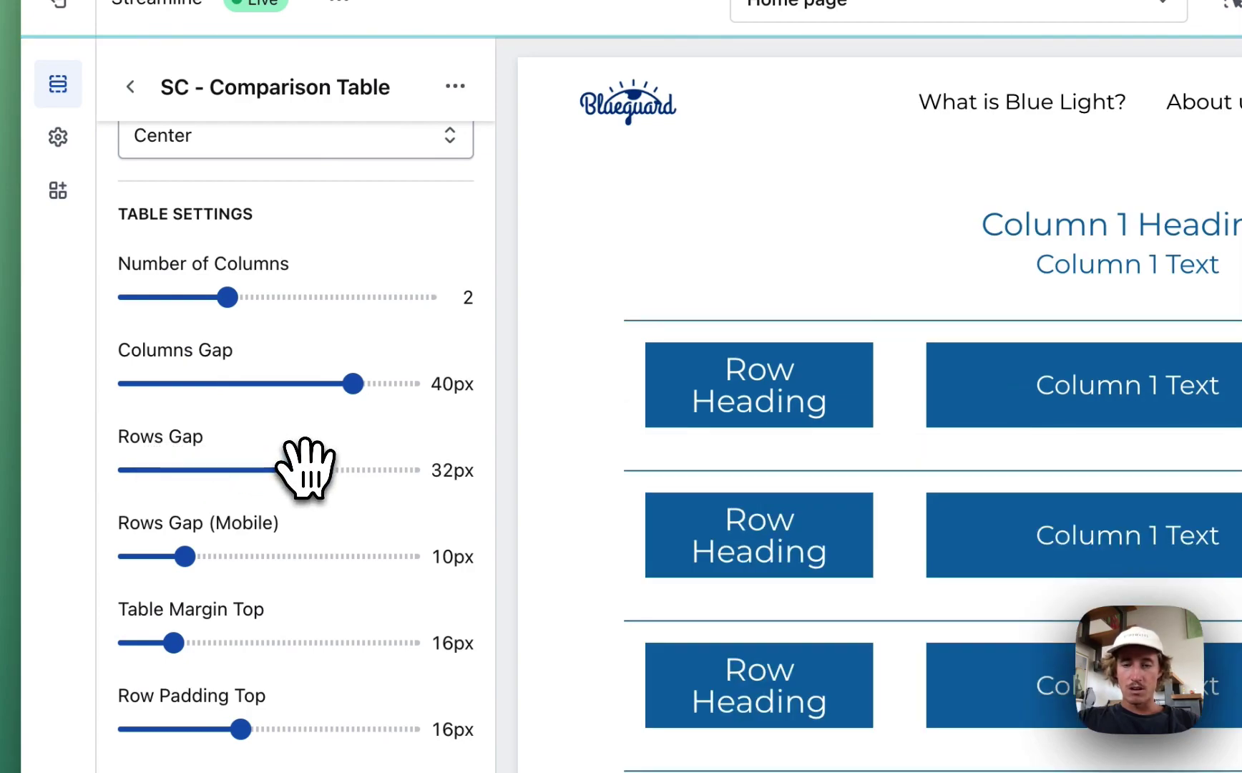
pyautogui.scroll(-5, 286, 469)
pyautogui.scroll(-5, 190, 394)
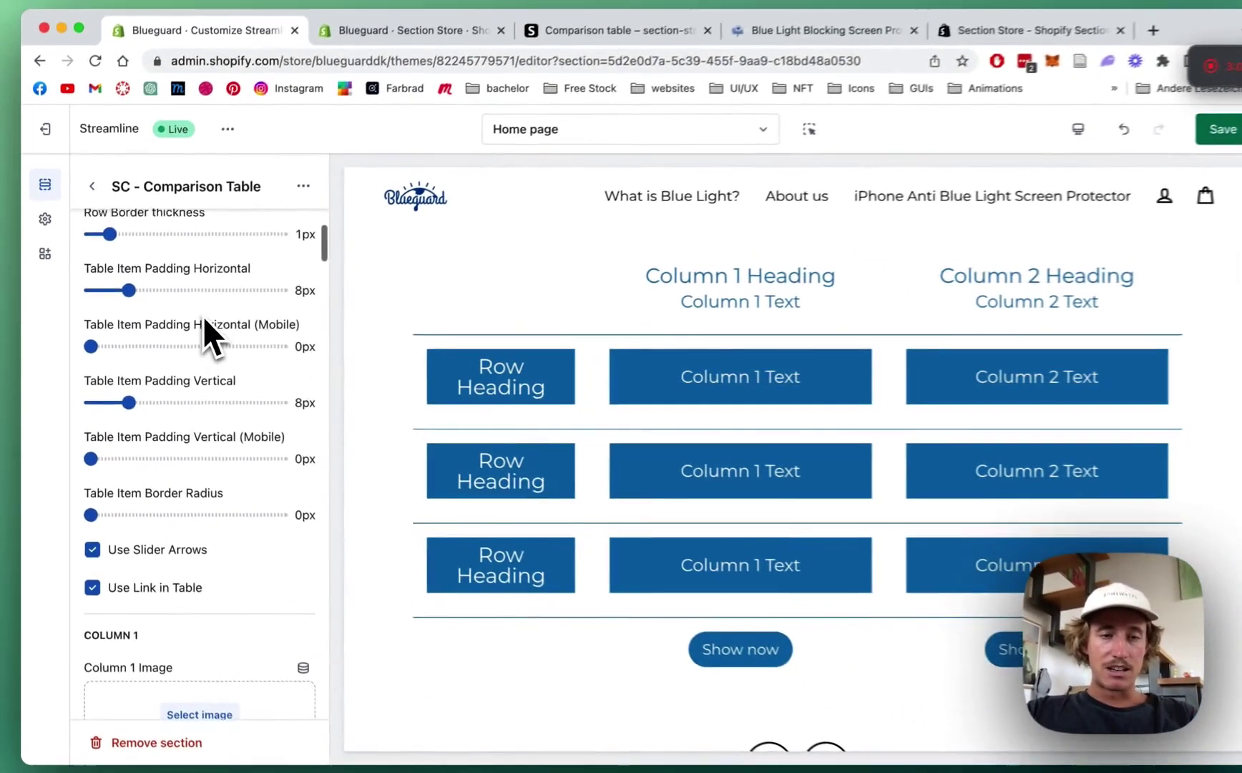
pyautogui.scroll(5, 198, 316)
pyautogui.scroll(1, 197, 317)
pyautogui.scroll(-4, 196, 316)
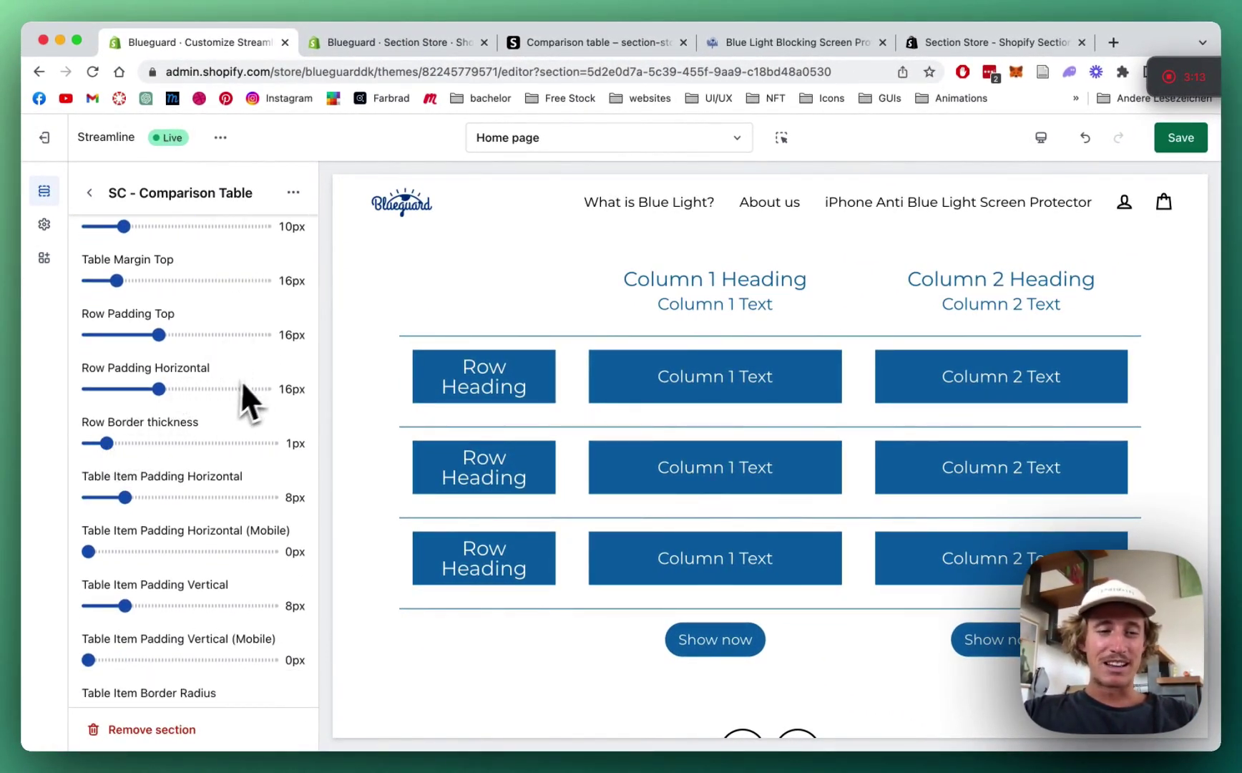
pyautogui.scroll(-3, 247, 386)
pyautogui.moveTo(127, 408); pyautogui.dragTo(170, 409)
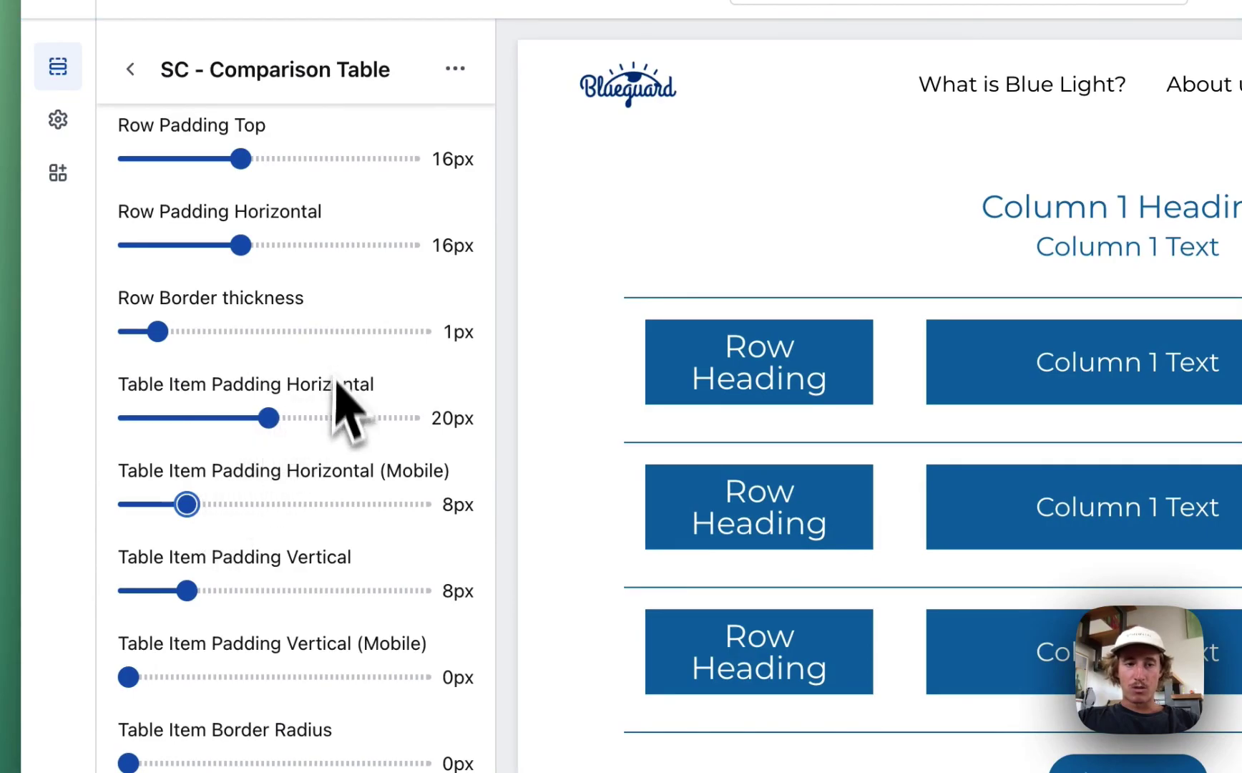
pyautogui.scroll(-5, 336, 383)
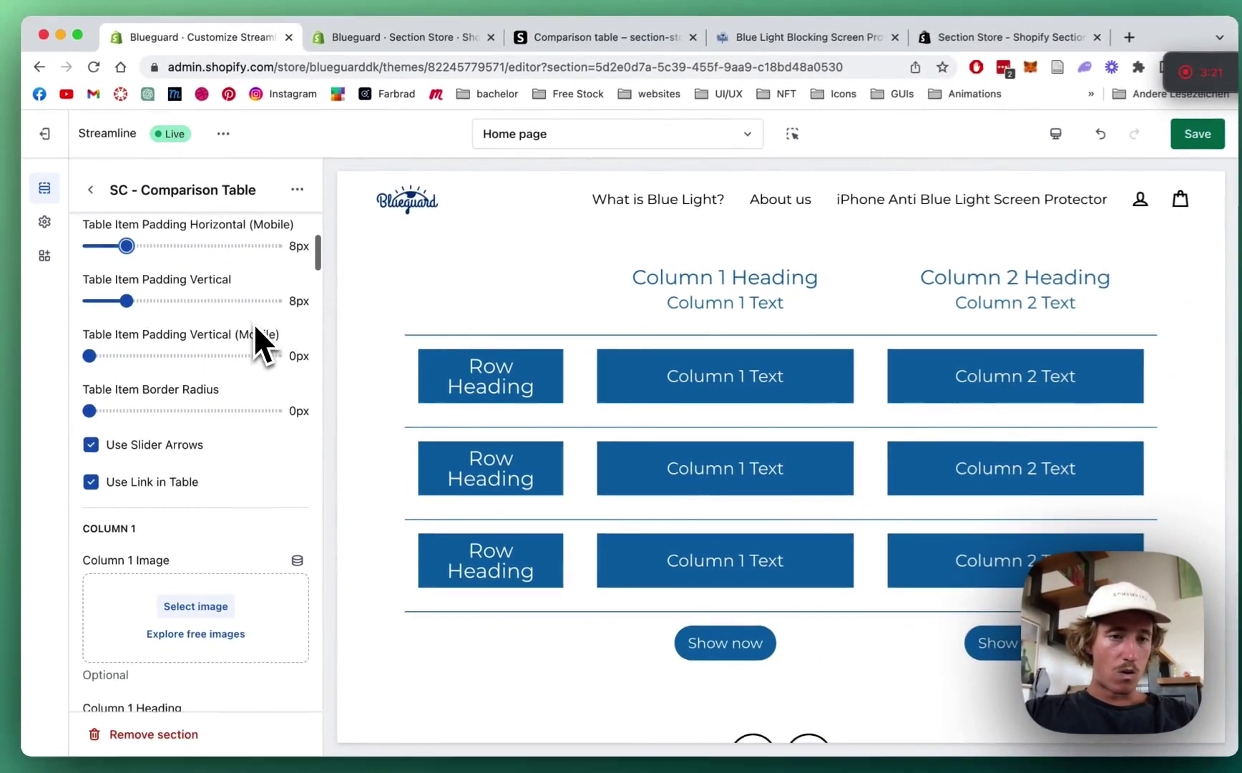
pyautogui.scroll(-1, 252, 365)
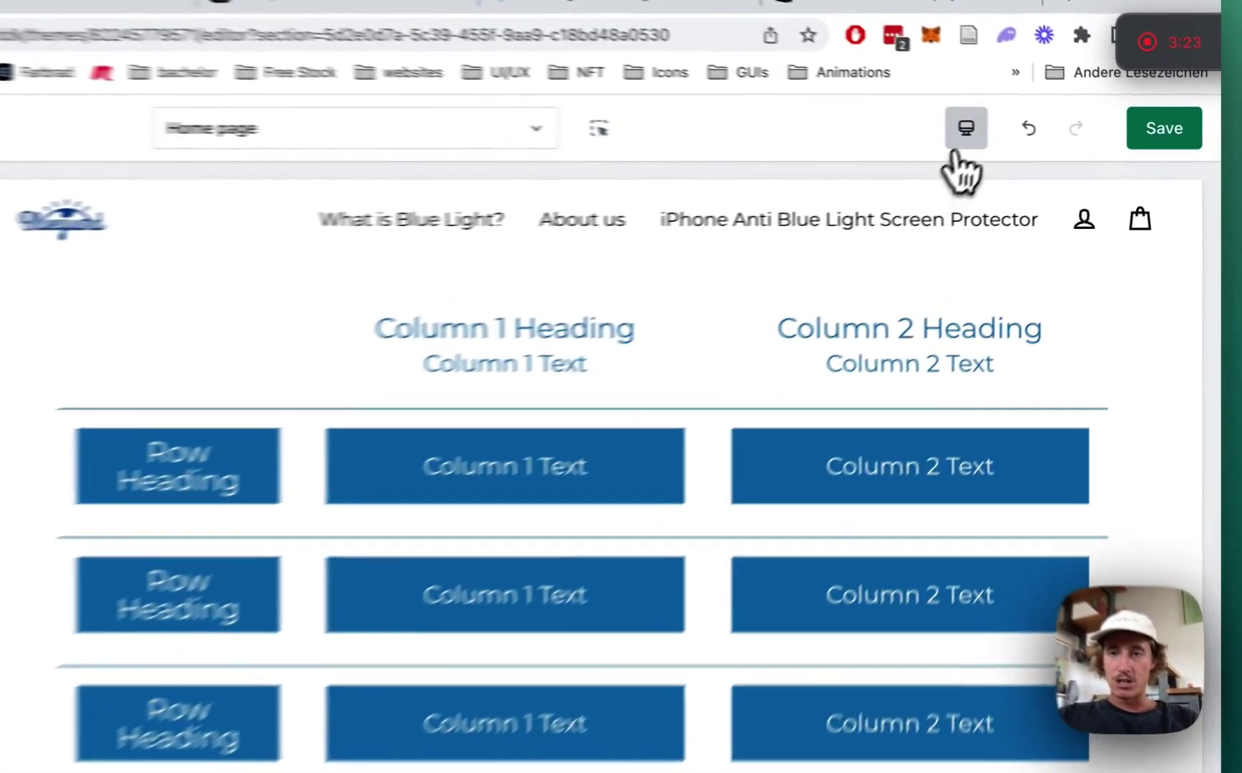
pyautogui.click(1041, 137)
pyautogui.click(1080, 216)
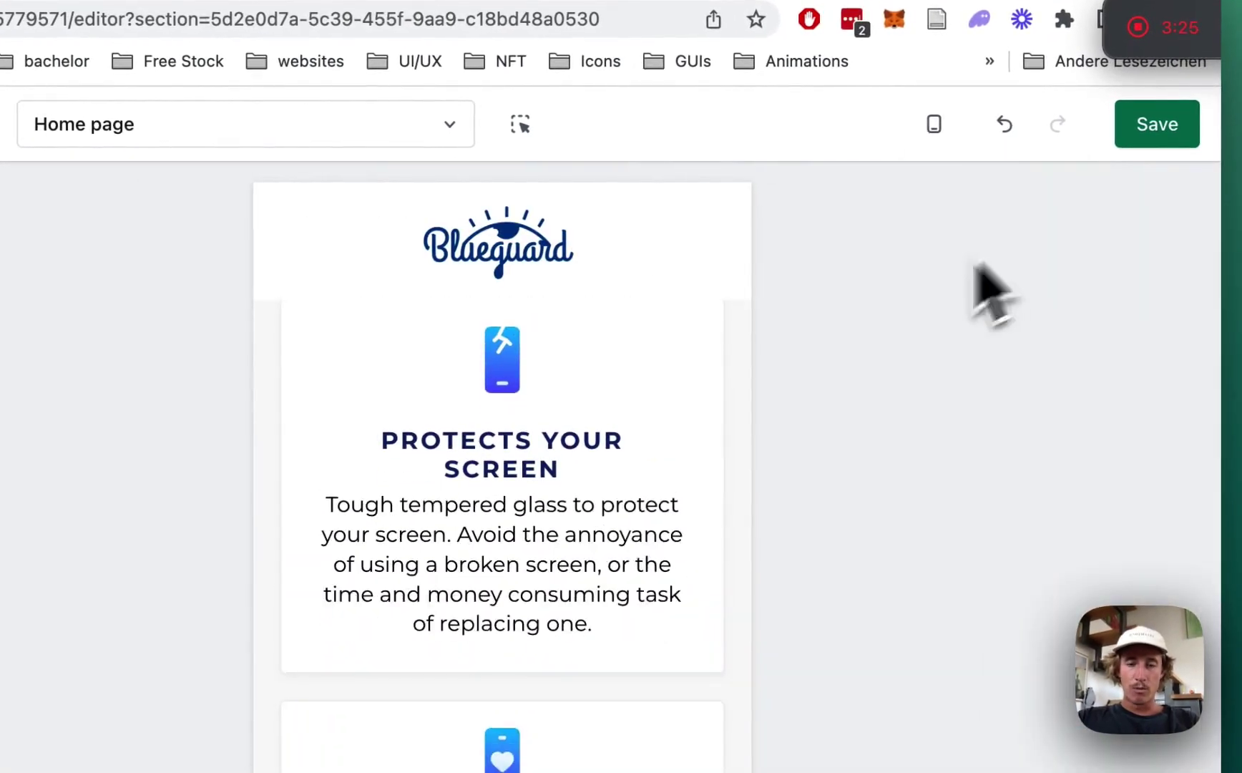
pyautogui.scroll(-20, 541, 568)
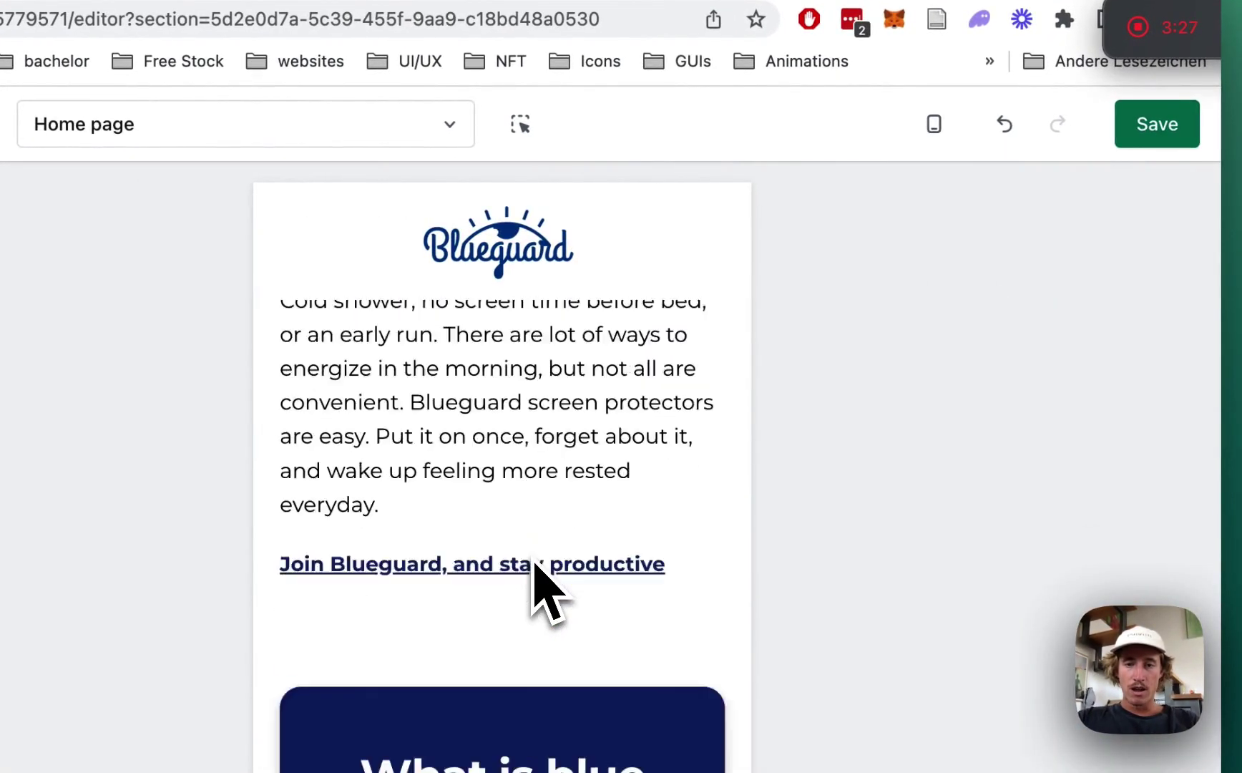
pyautogui.scroll(-8, 541, 572)
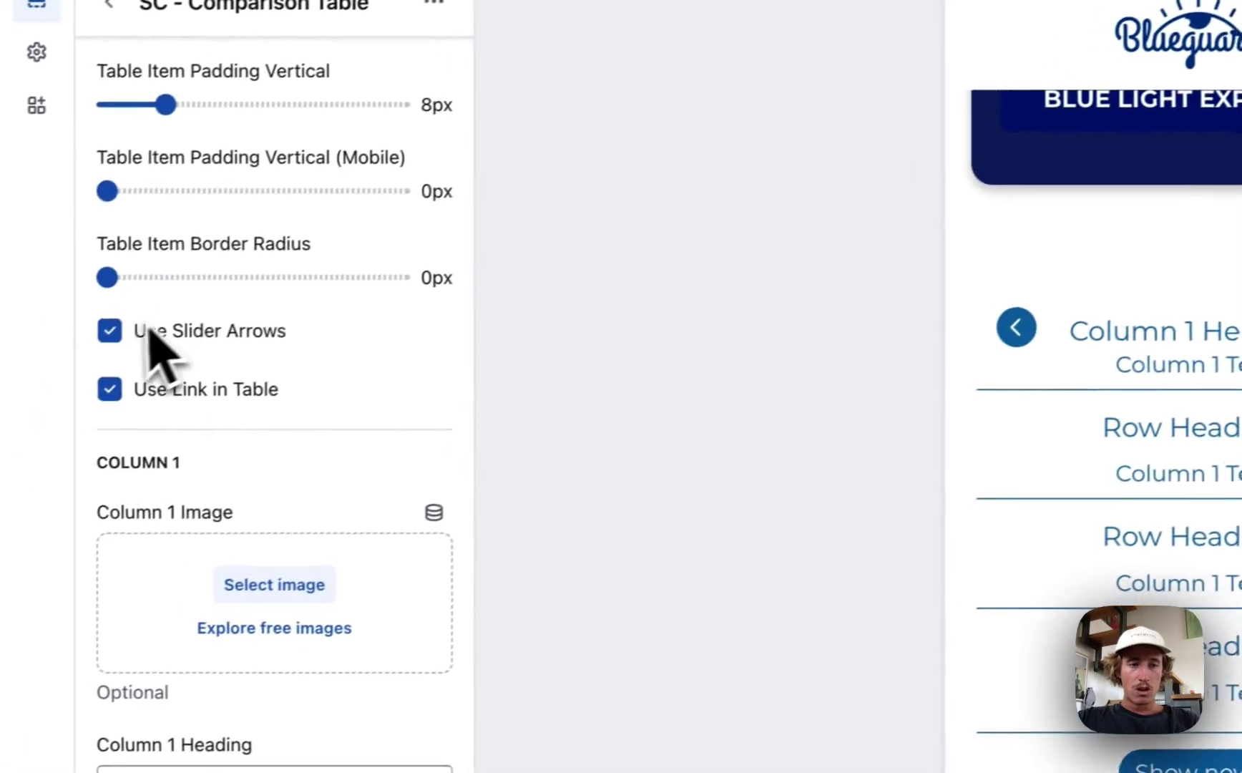
pyautogui.click(109, 330)
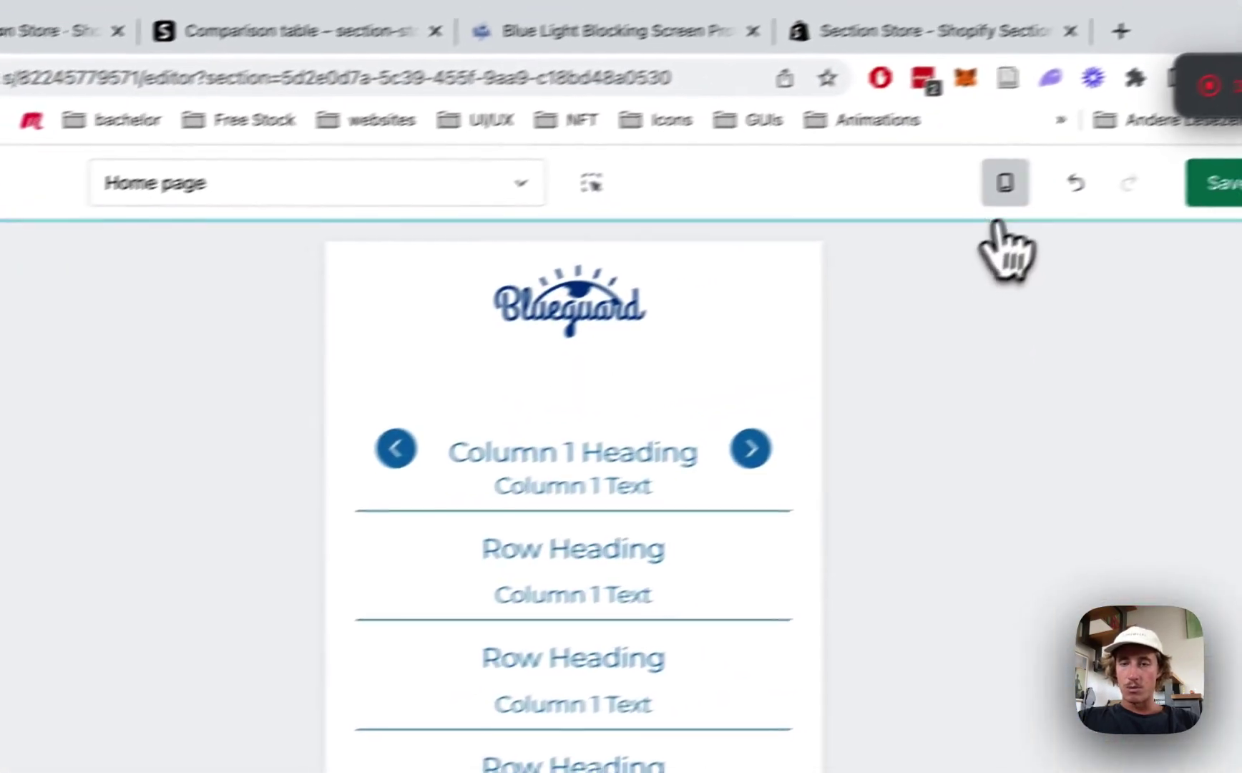
pyautogui.click(1003, 185)
pyautogui.click(1069, 250)
pyautogui.scroll(-3, 336, 411)
# - Set the Blueguard logo as the Column 1 image
pyautogui.click(238, 432)
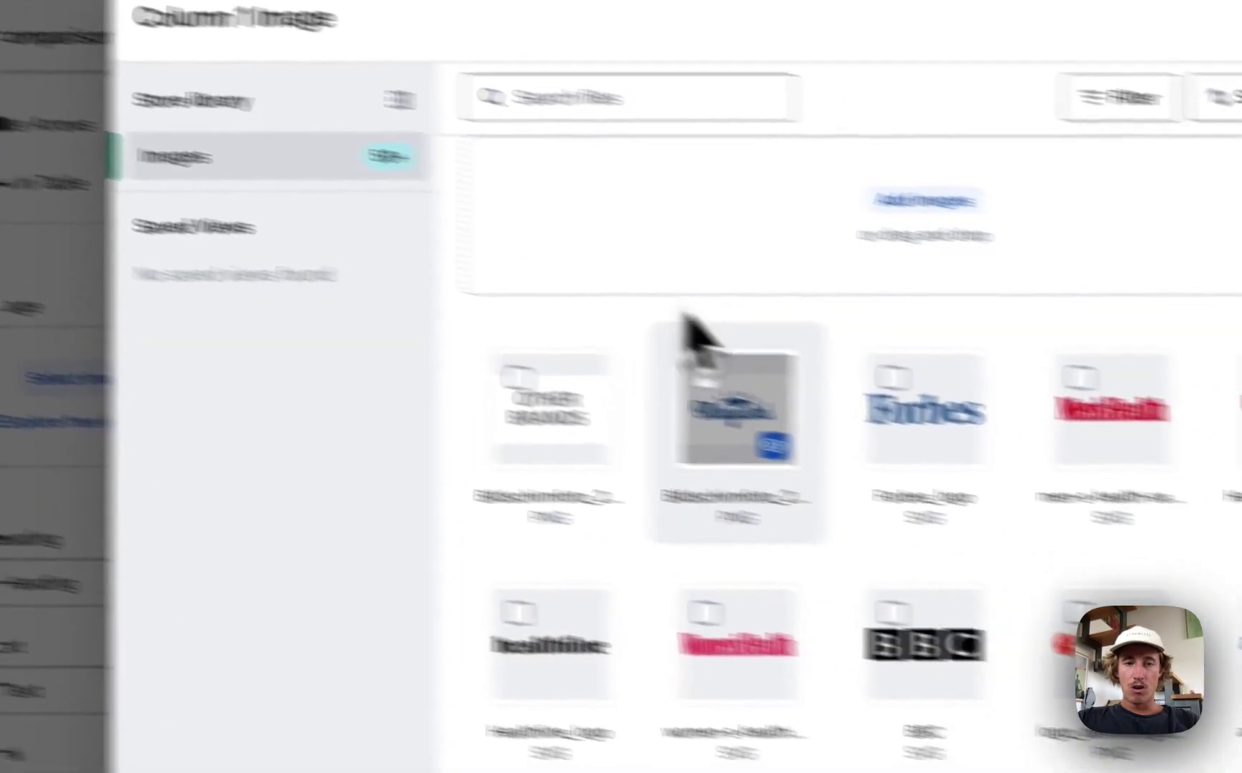
pyautogui.click(953, 448)
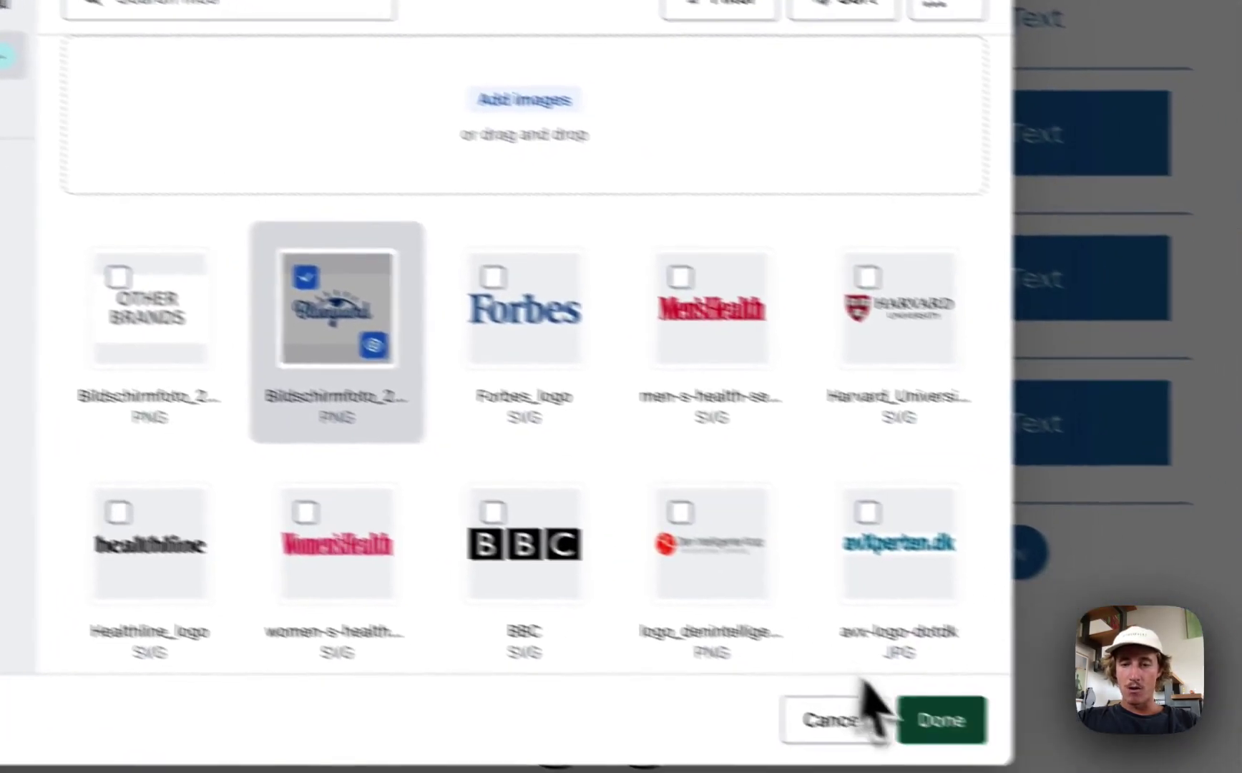
pyautogui.click(922, 719)
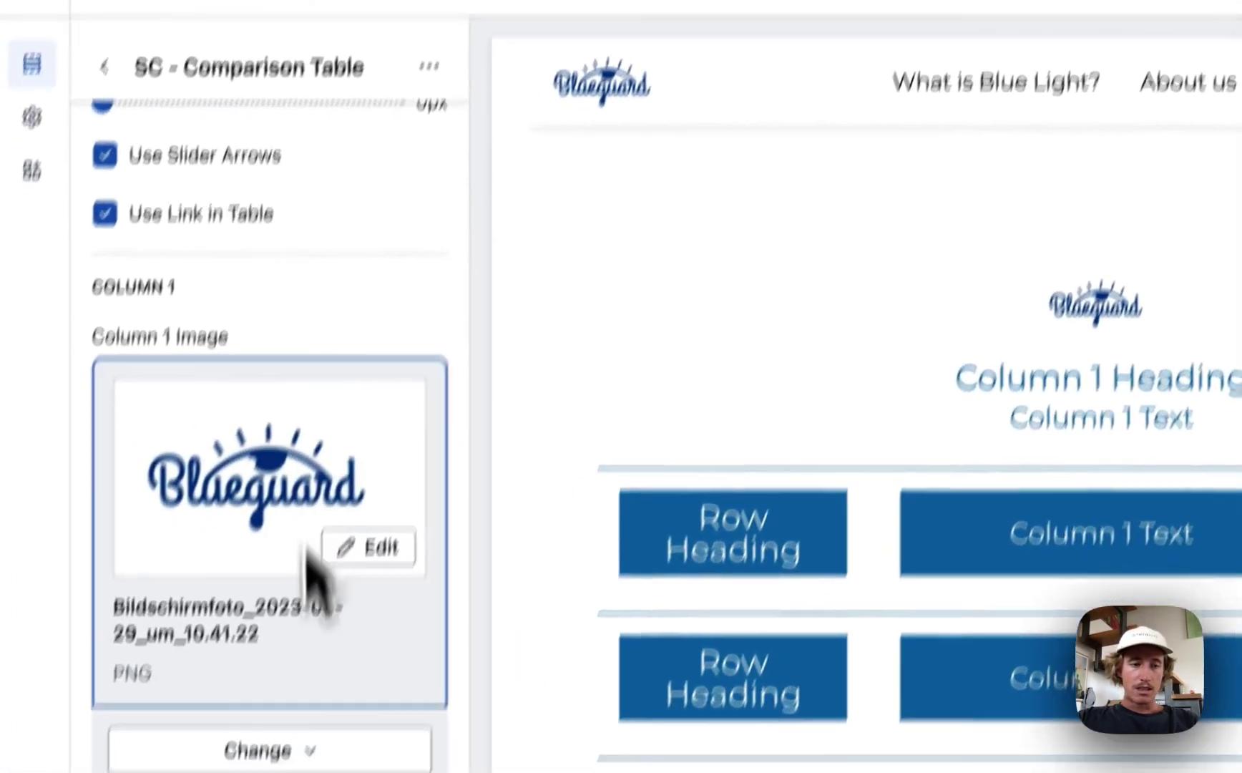
pyautogui.scroll(-3, 121, 622)
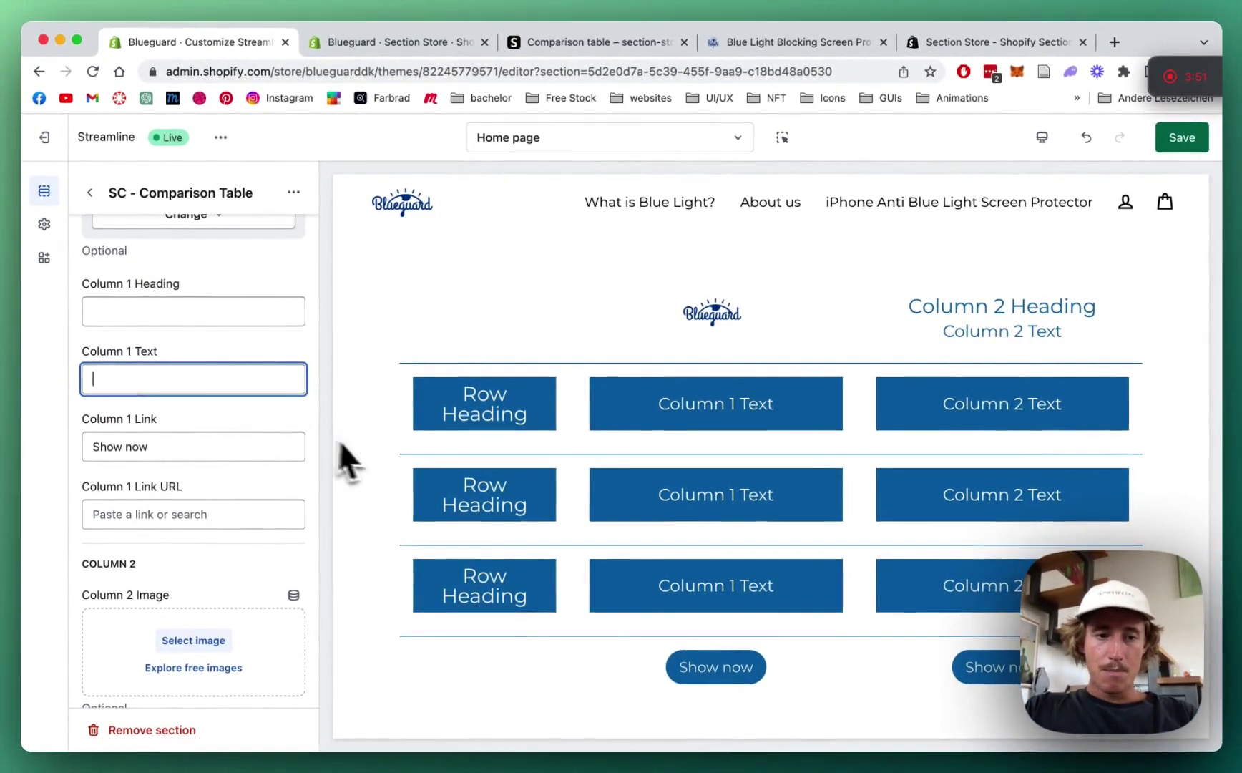
pyautogui.scroll(-2, 174, 495)
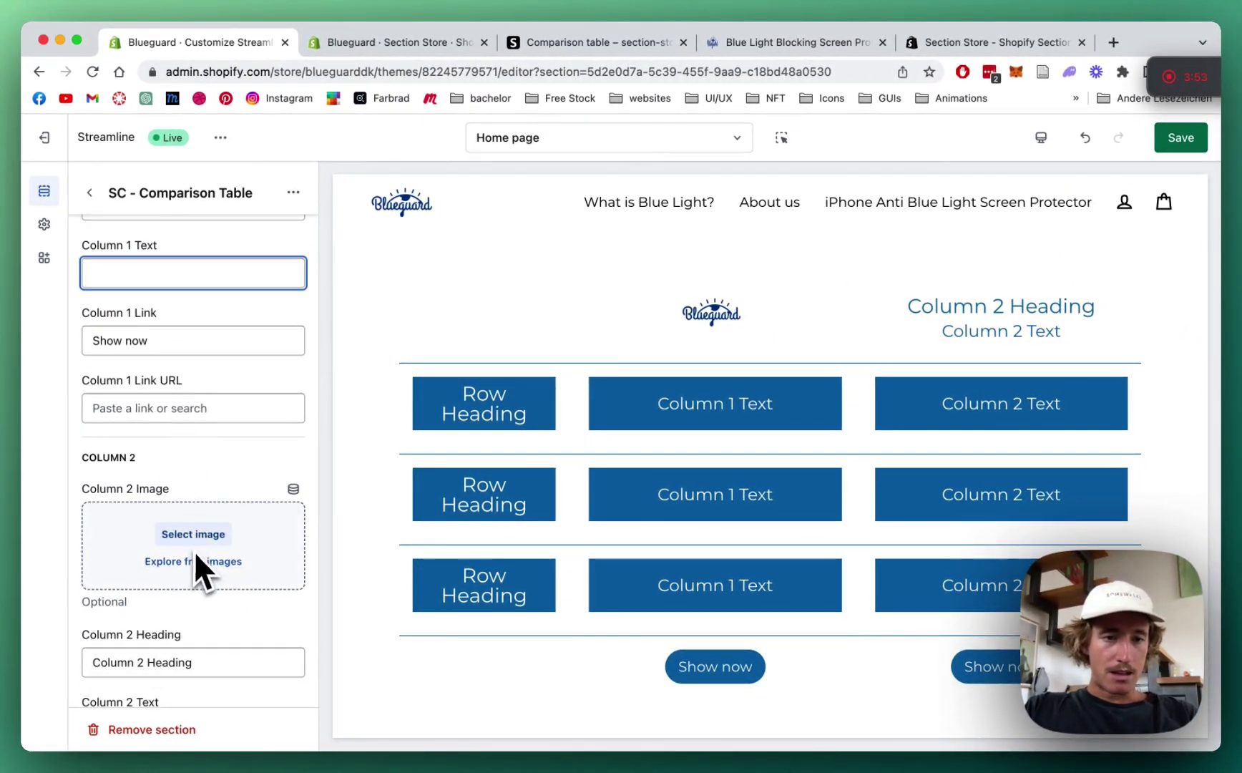
# - Choose a destination for the Column 1 link and select the second column's heading text
pyautogui.click(187, 408)
pyautogui.click(179, 295)
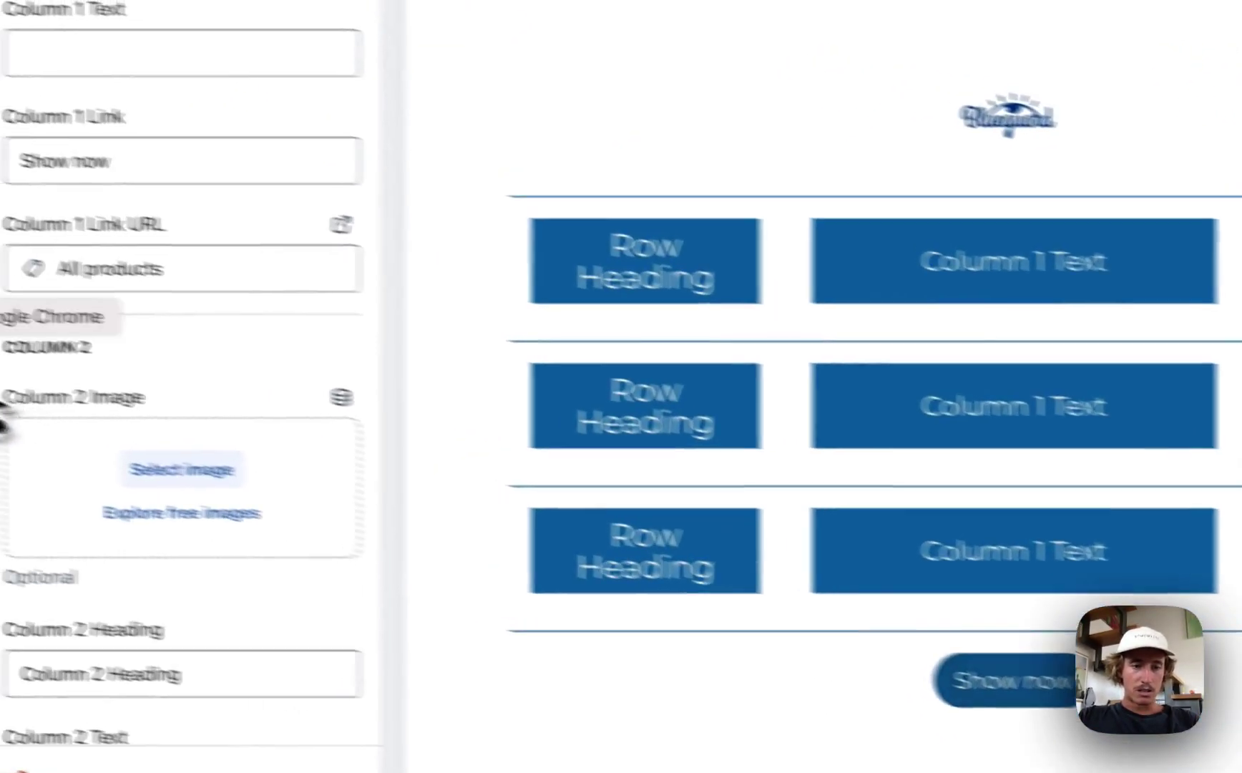
pyautogui.scroll(-3, 312, 523)
pyautogui.tripleClick(325, 529)
# - Set the OTHER BRANDS image as the Column 2 image
pyautogui.scroll(-5, 194, 416)
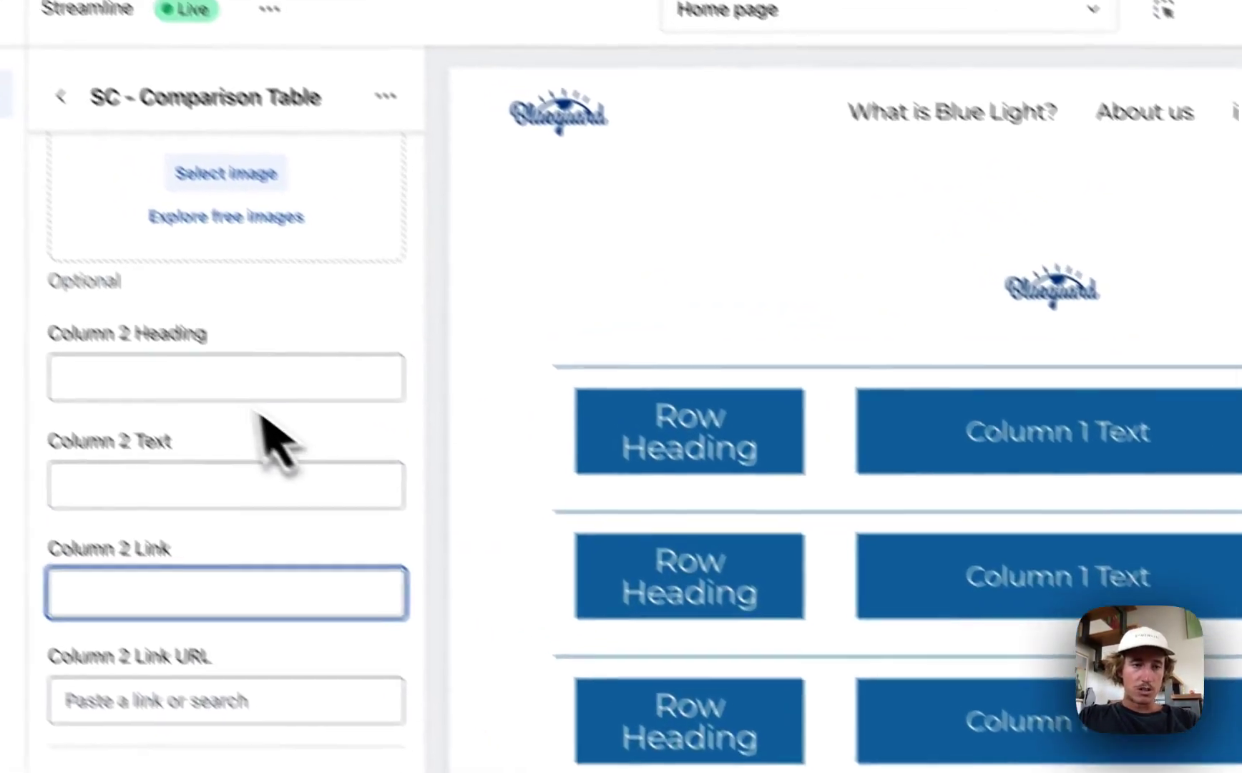
pyautogui.scroll(-3, 314, 290)
pyautogui.scroll(3, 296, 450)
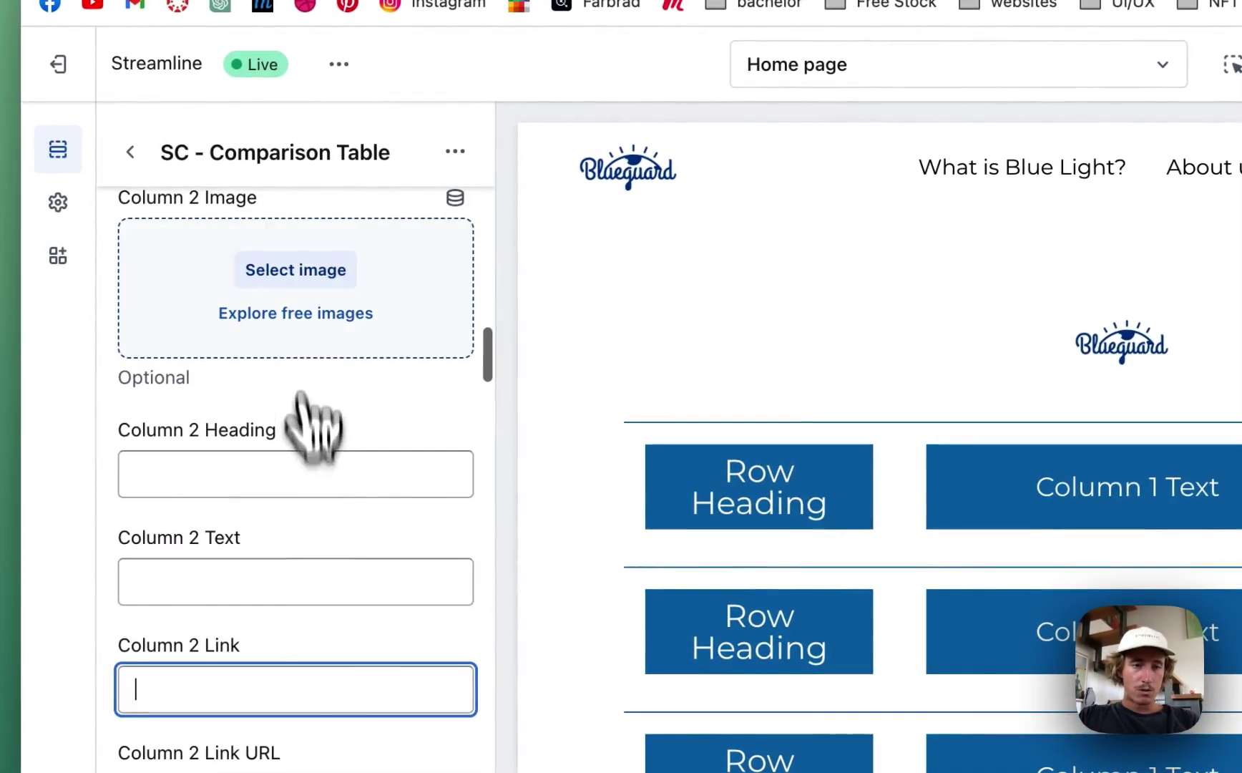
pyautogui.click(296, 271)
pyautogui.click(748, 543)
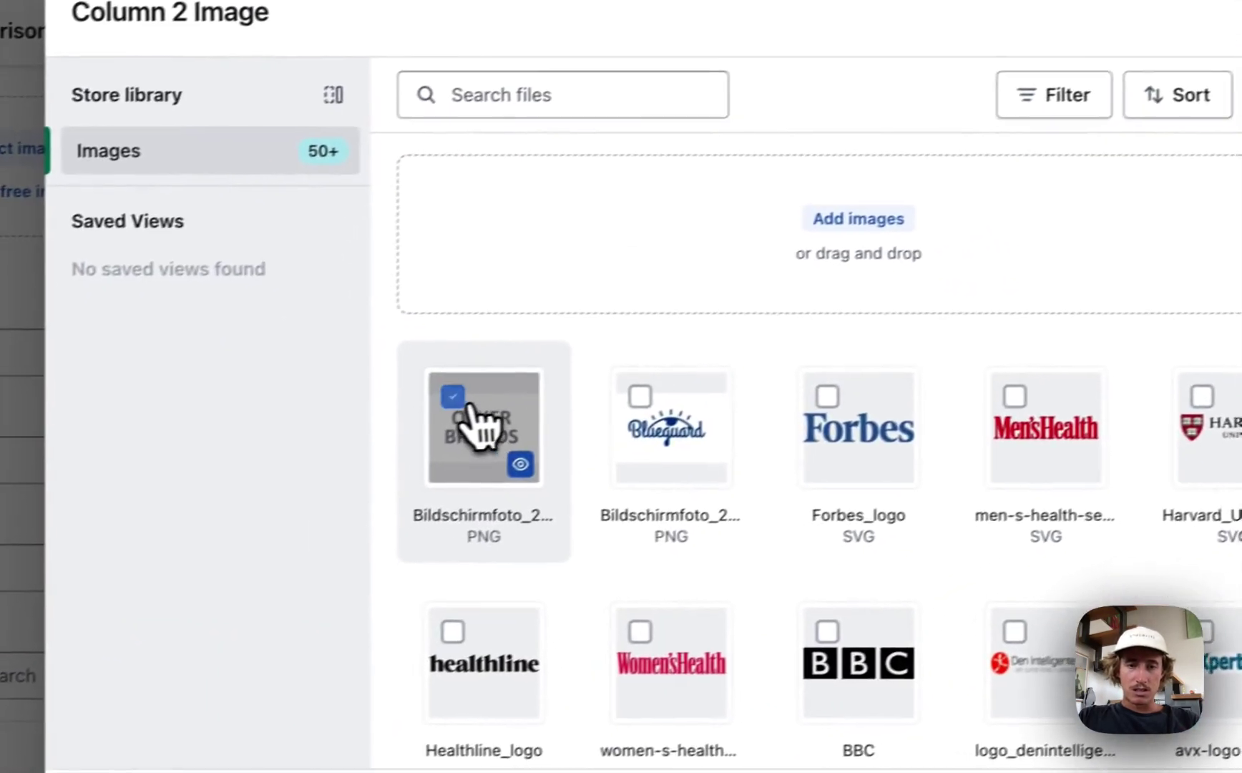
pyautogui.click(1102, 737)
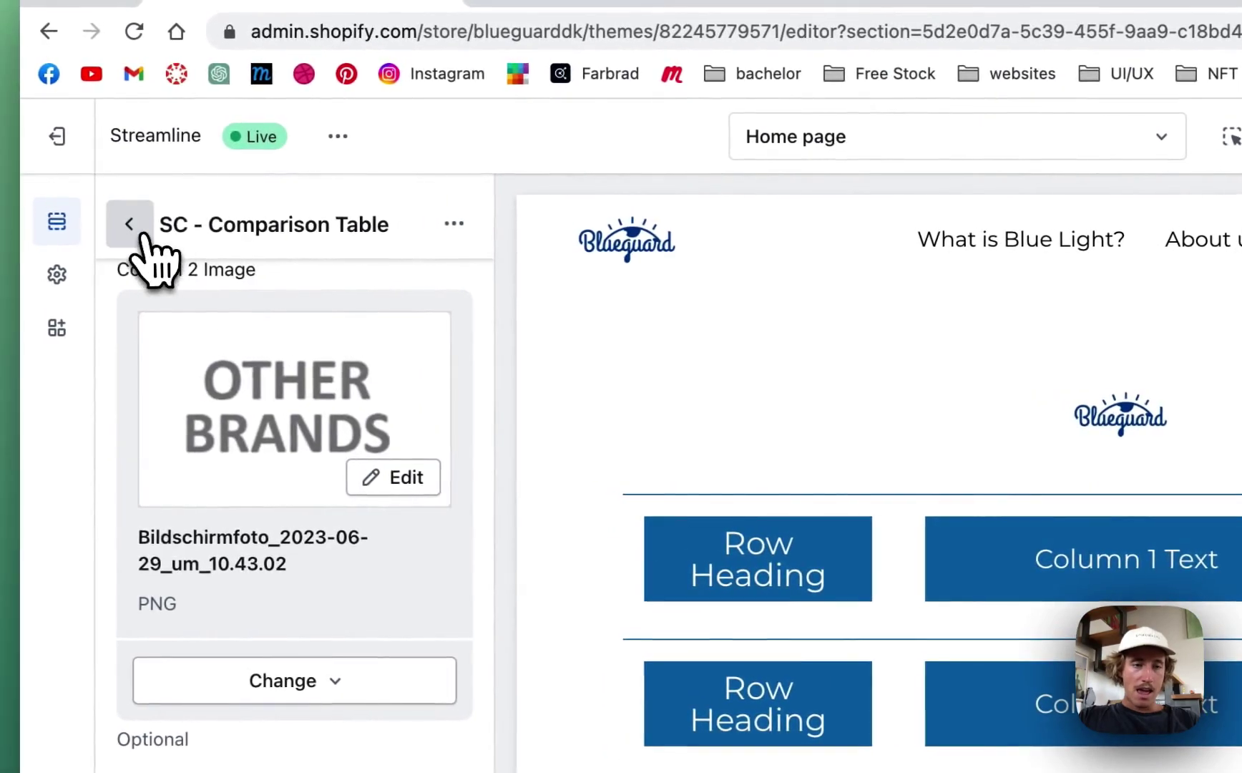
# - Go back to the section list and open the second SC - Comparison Table's settings
pyautogui.click(127, 221)
pyautogui.scroll(-3, 308, 572)
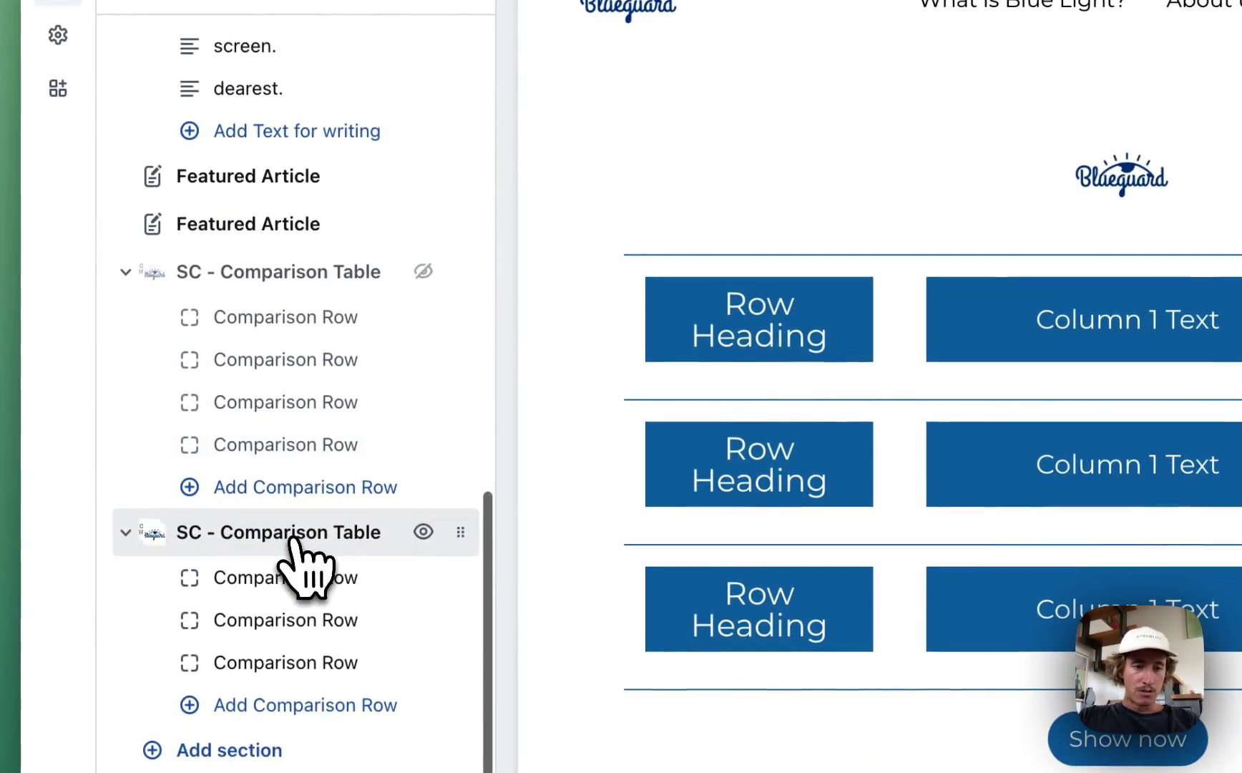
pyautogui.click(313, 650)
# - Adjust the text sliders, bringing the Column Link Size to 24px and row headings to 22px
pyautogui.scroll(-15, 342, 364)
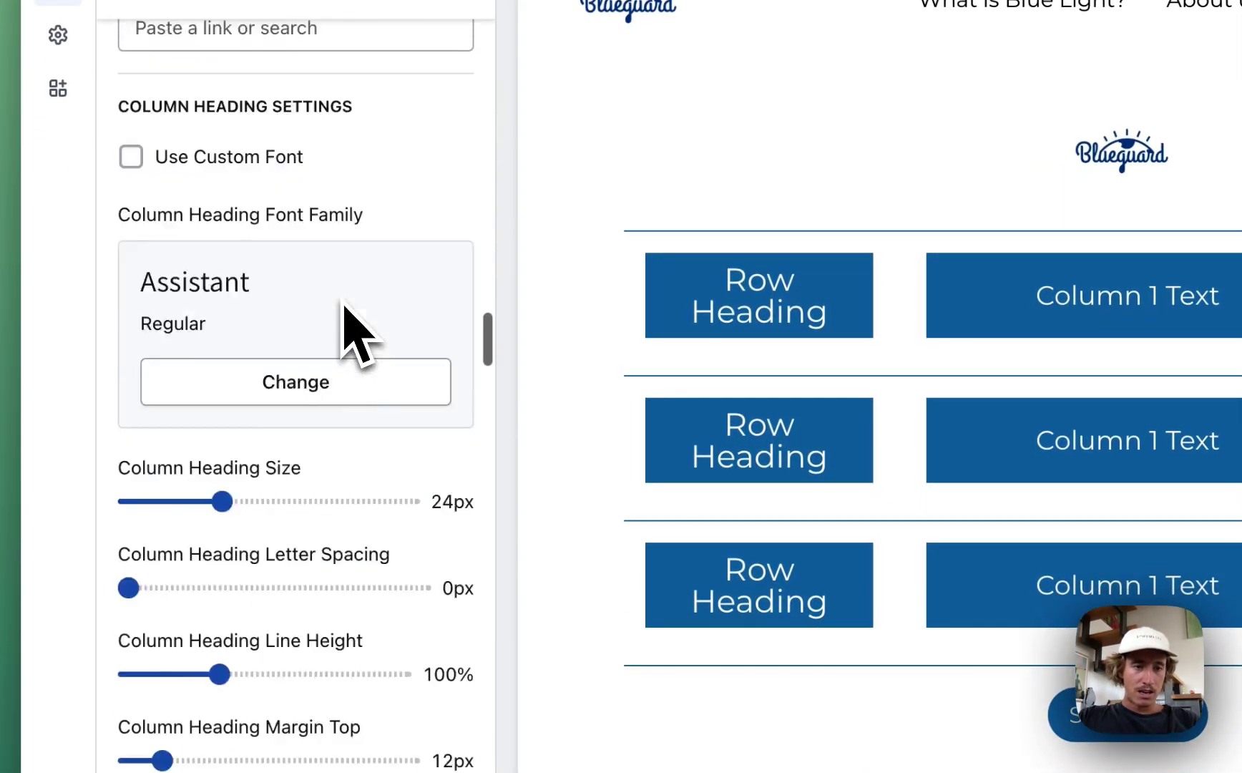
pyautogui.scroll(-5, 351, 333)
pyautogui.scroll(6, 359, 192)
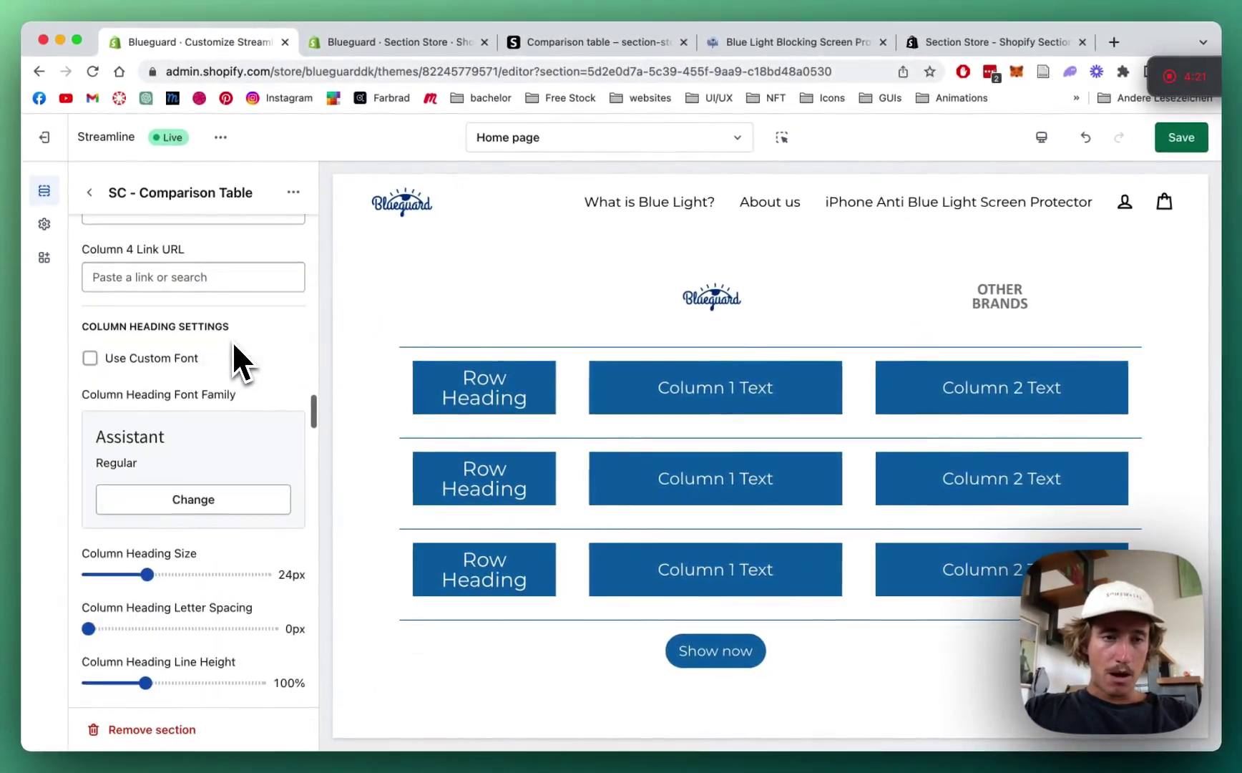
pyautogui.scroll(-10, 232, 340)
pyautogui.scroll(5, 232, 341)
pyautogui.scroll(-2, 231, 342)
pyautogui.scroll(-4, 232, 341)
pyautogui.scroll(1, 141, 408)
pyautogui.scroll(4, 143, 418)
pyautogui.scroll(-4, 144, 418)
pyautogui.moveTo(139, 454); pyautogui.dragTo(176, 455)
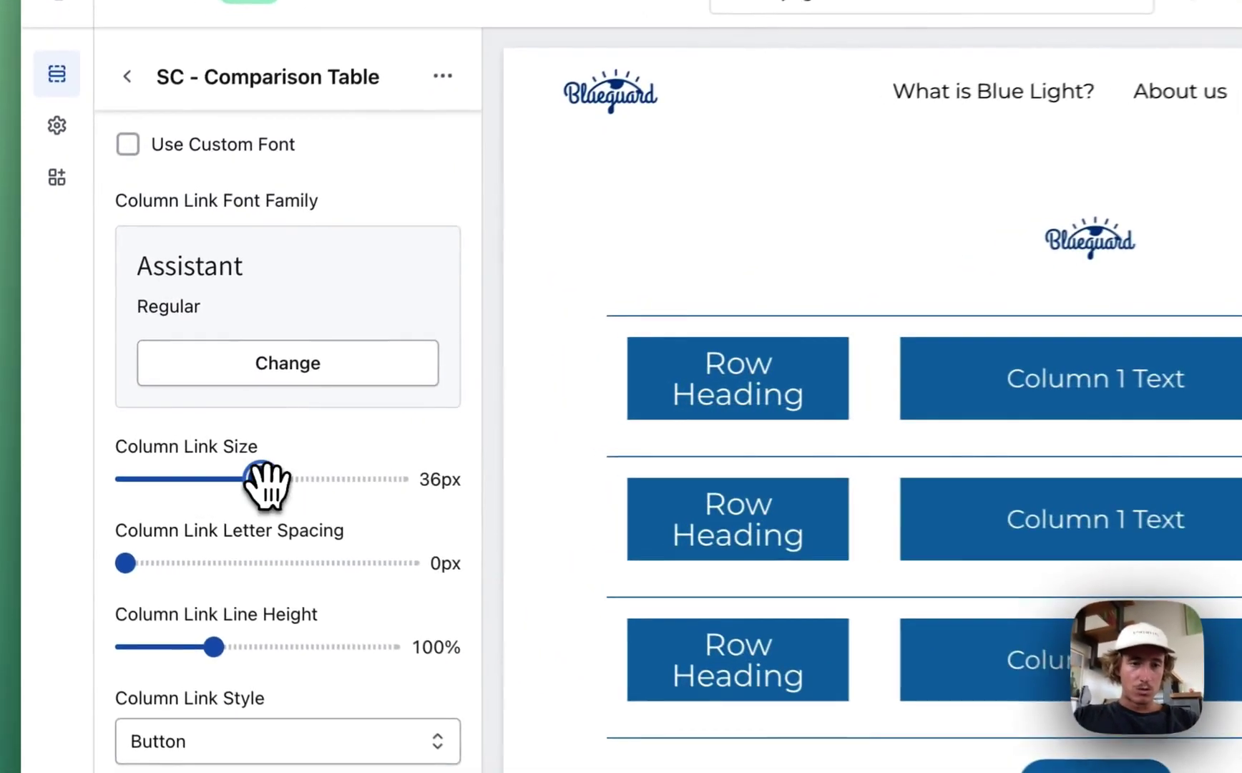
pyautogui.moveTo(266, 485); pyautogui.dragTo(217, 486)
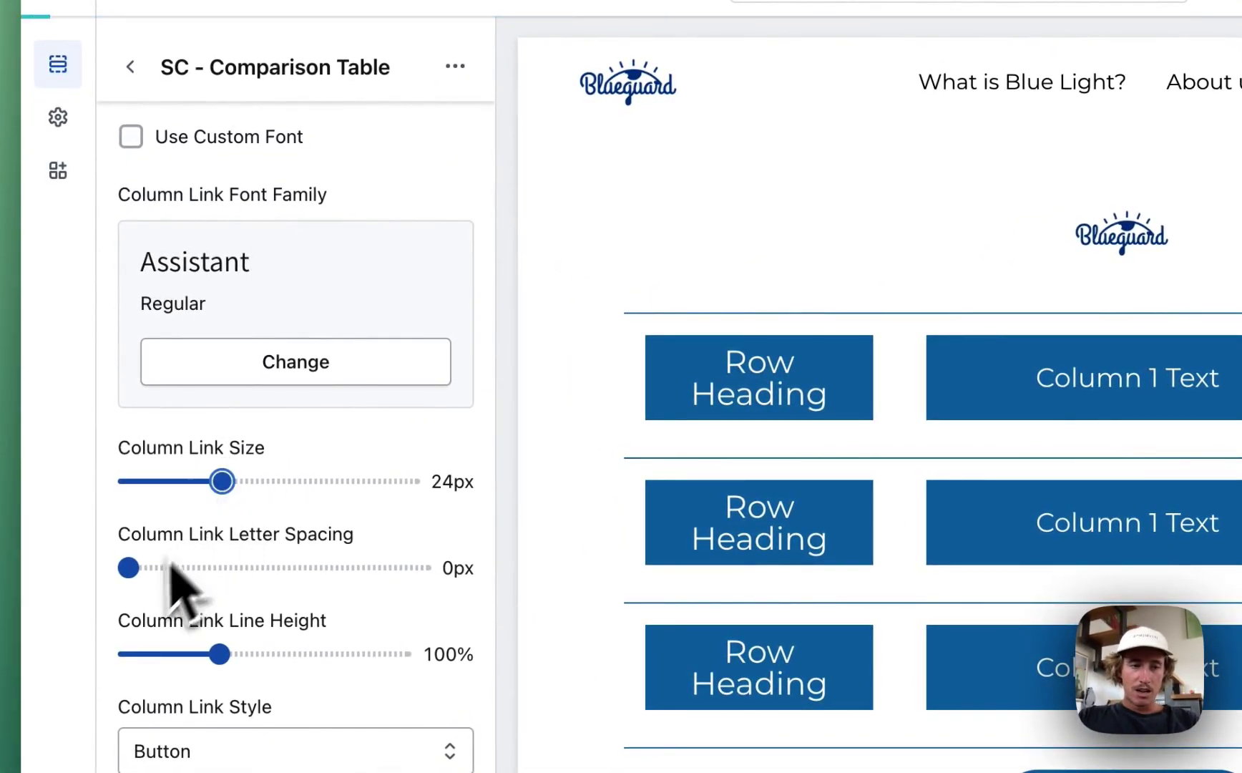
pyautogui.scroll(-10, 208, 565)
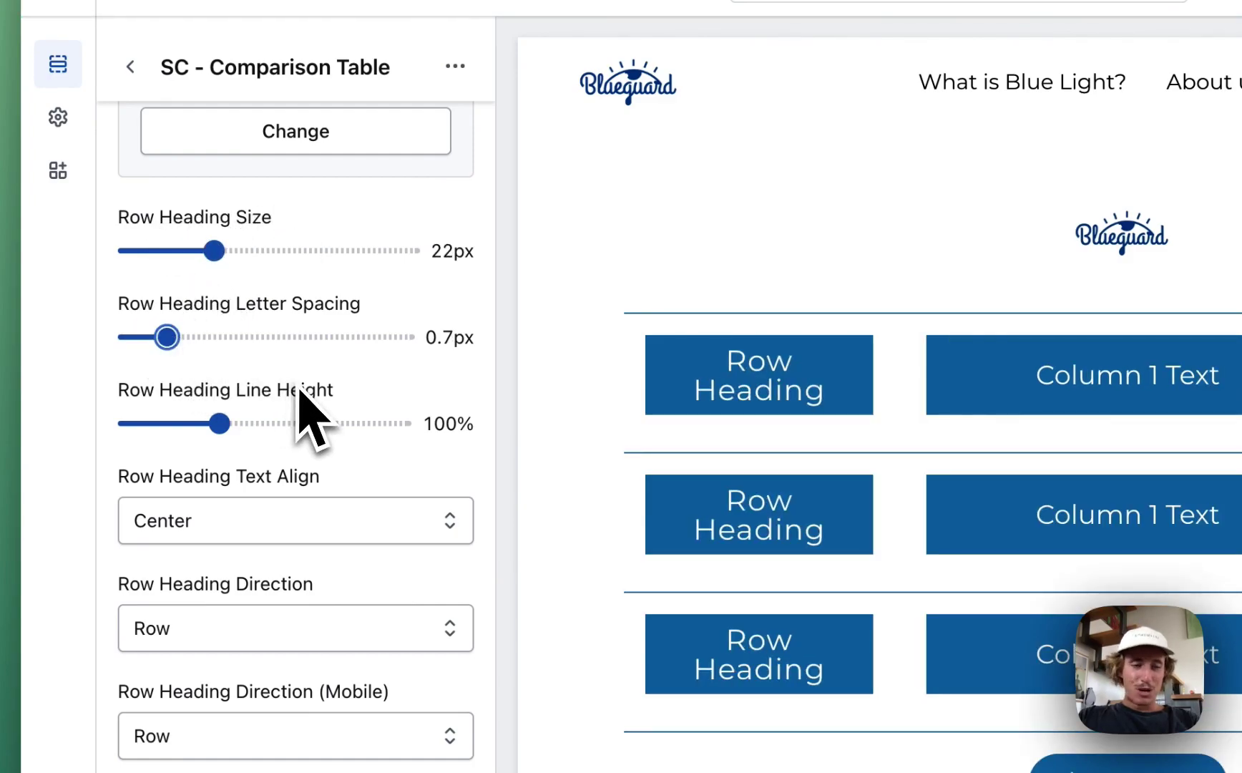
# - Set the Table Item Background colour to light blue #81BCE3
pyautogui.scroll(-15, 301, 392)
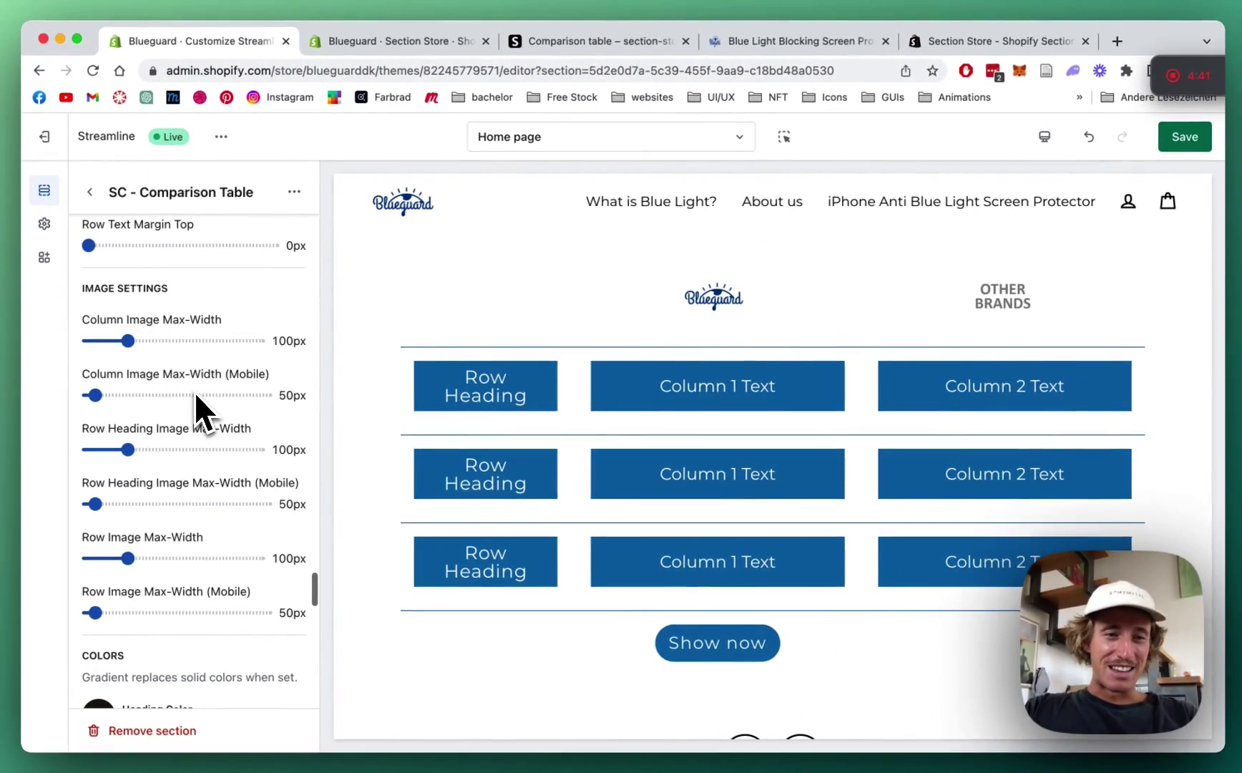
pyautogui.scroll(5, 196, 397)
pyautogui.scroll(-4, 211, 429)
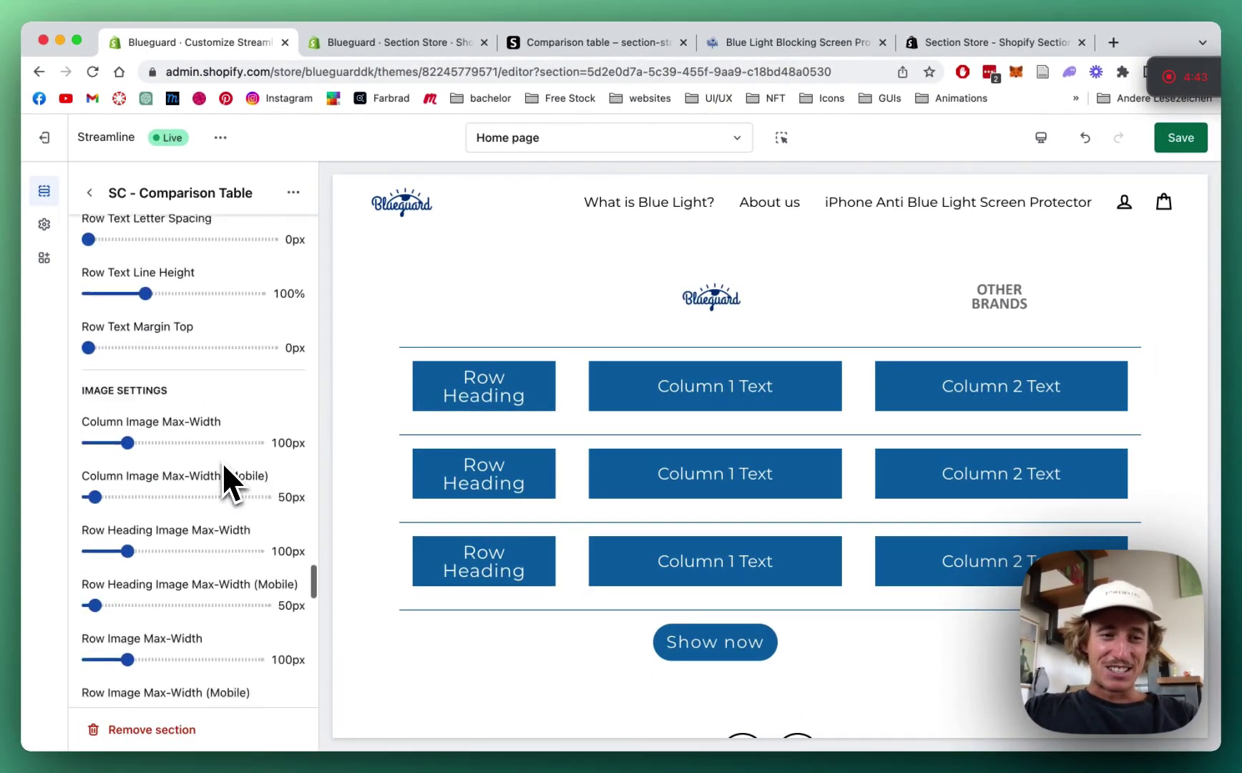
pyautogui.scroll(-8, 223, 462)
pyautogui.scroll(3, 222, 462)
pyautogui.scroll(-4, 218, 444)
pyautogui.scroll(2, 198, 375)
pyautogui.scroll(-4, 198, 375)
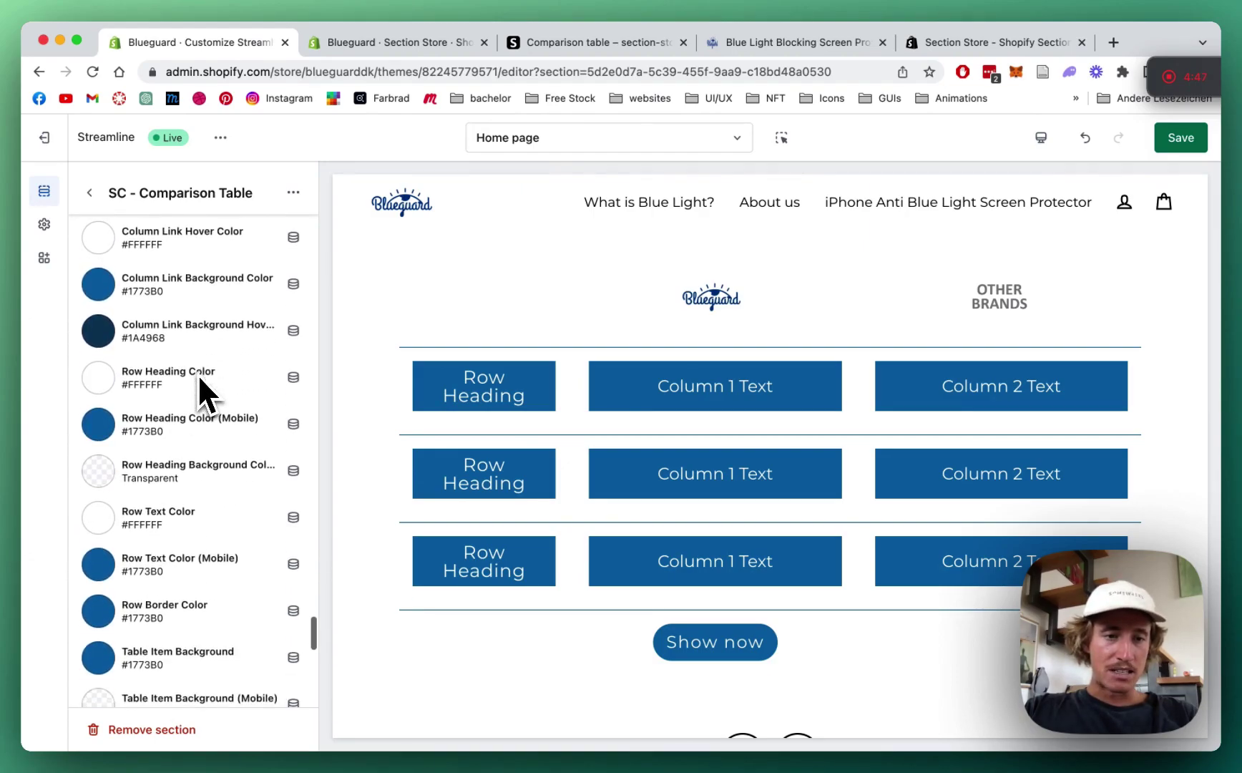
pyautogui.scroll(-4, 198, 373)
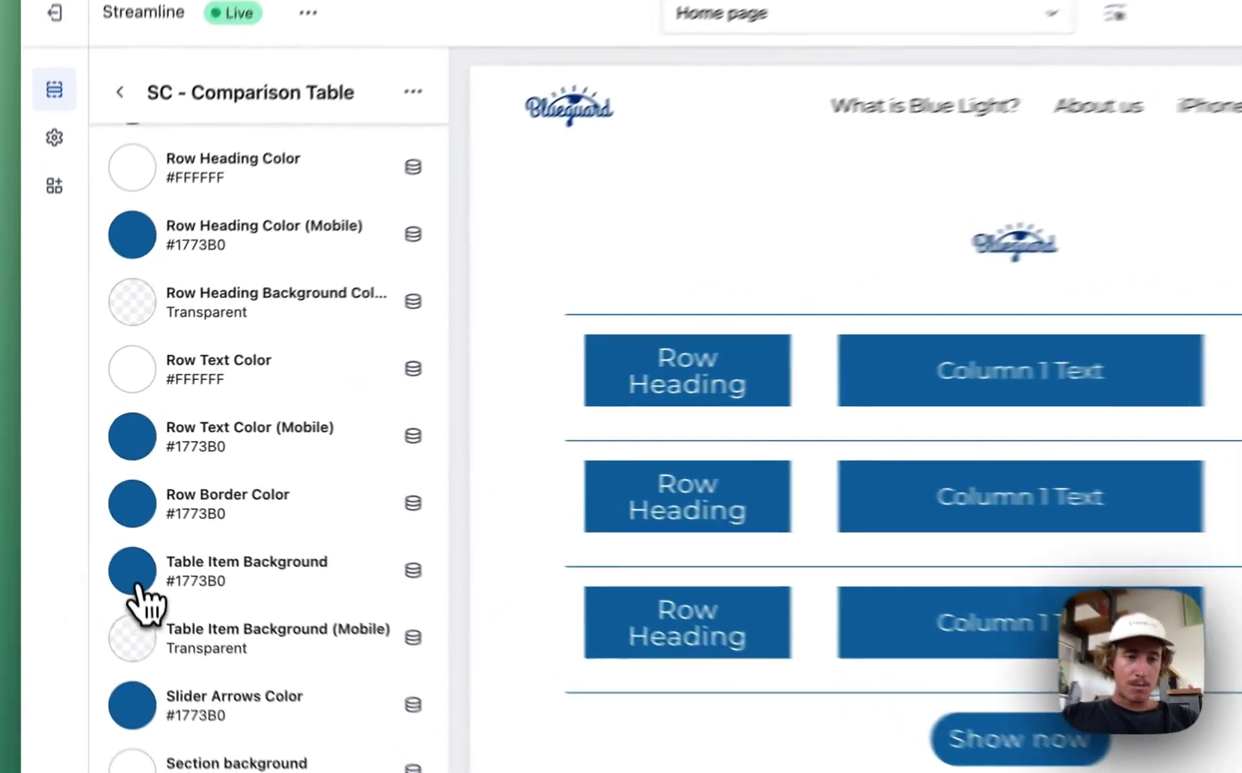
pyautogui.click(136, 583)
pyautogui.click(201, 184)
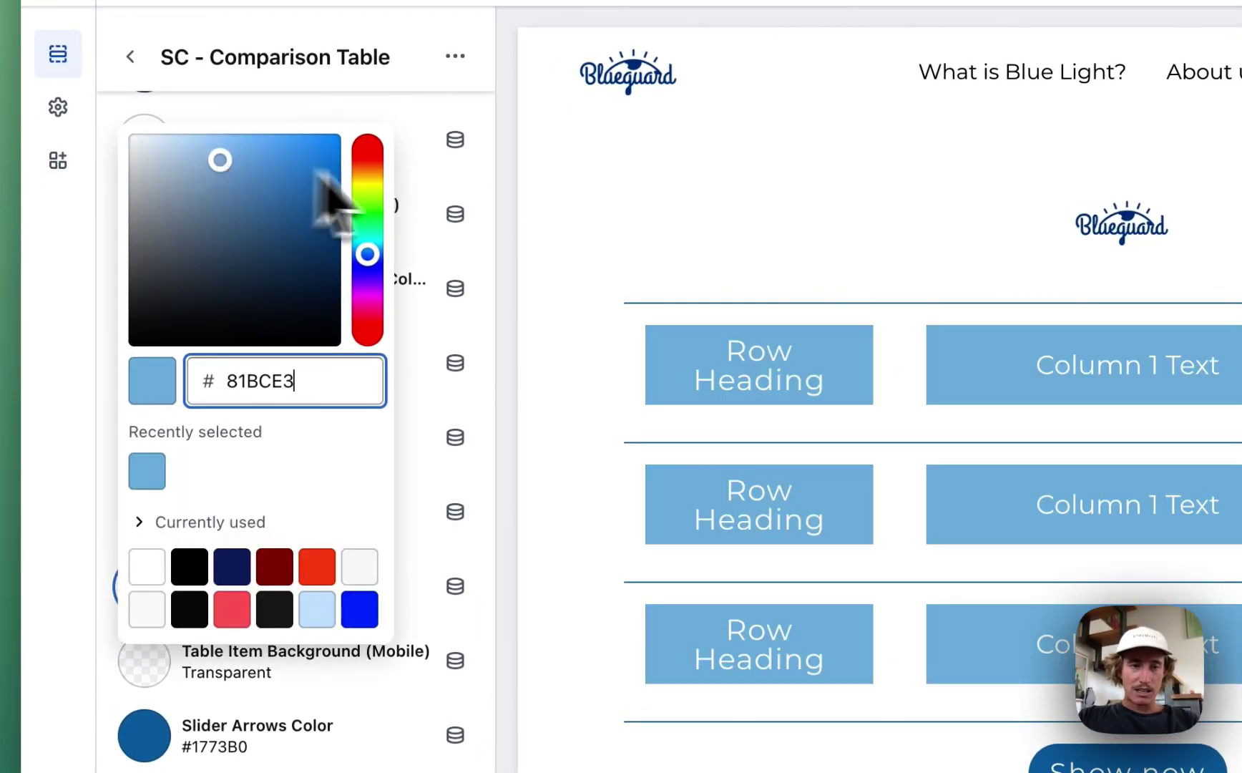
pyautogui.click(499, 200)
# - Return to the Home page section list
pyautogui.scroll(-3, 479, 351)
pyautogui.scroll(-1, 458, 265)
pyautogui.scroll(-5, 347, 515)
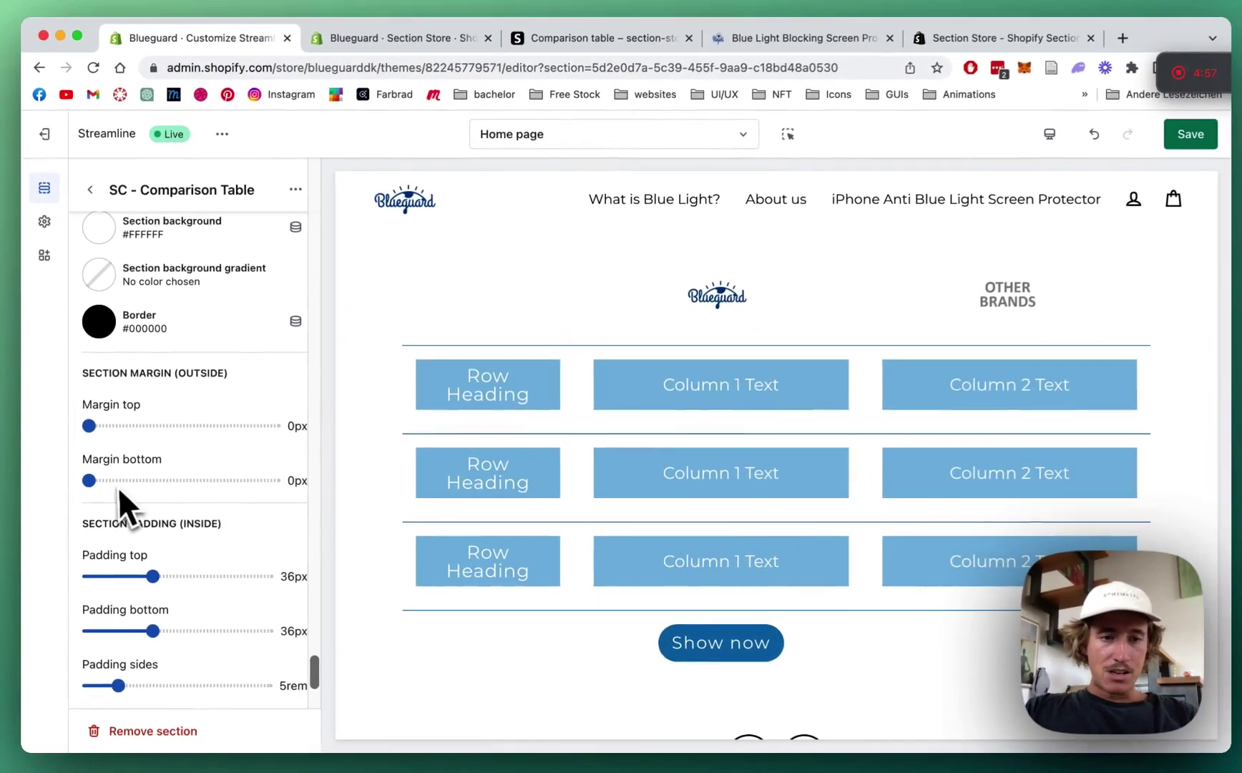
pyautogui.scroll(-5, 143, 465)
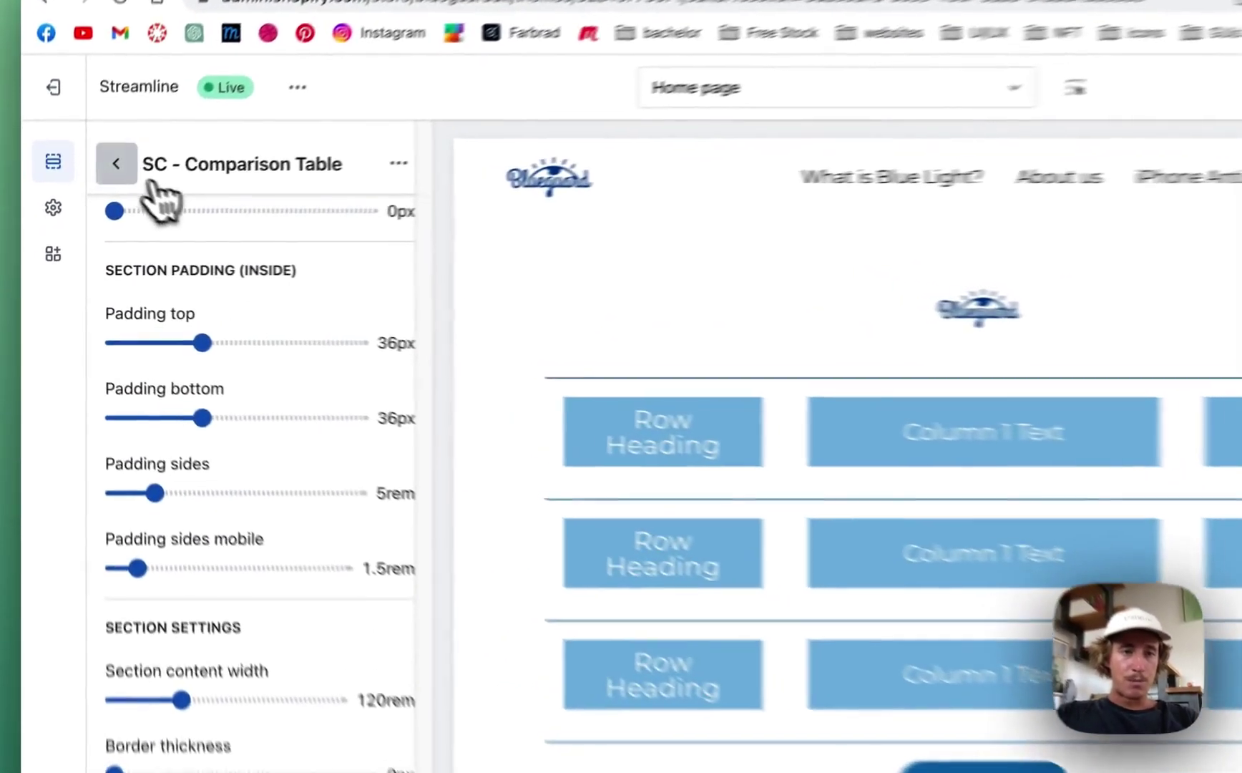
pyautogui.click(89, 193)
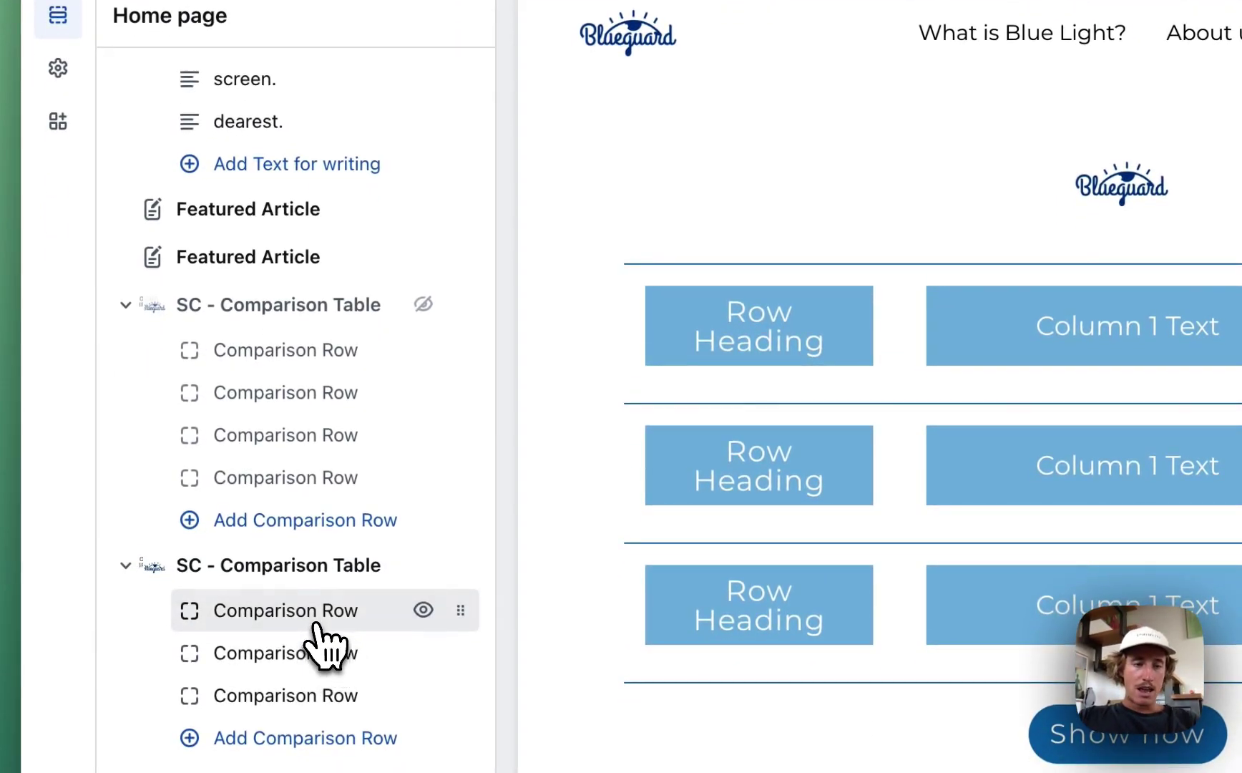
# - Set the first Comparison Row's Row Heading to 'Sleep improvement'
pyautogui.click(315, 622)
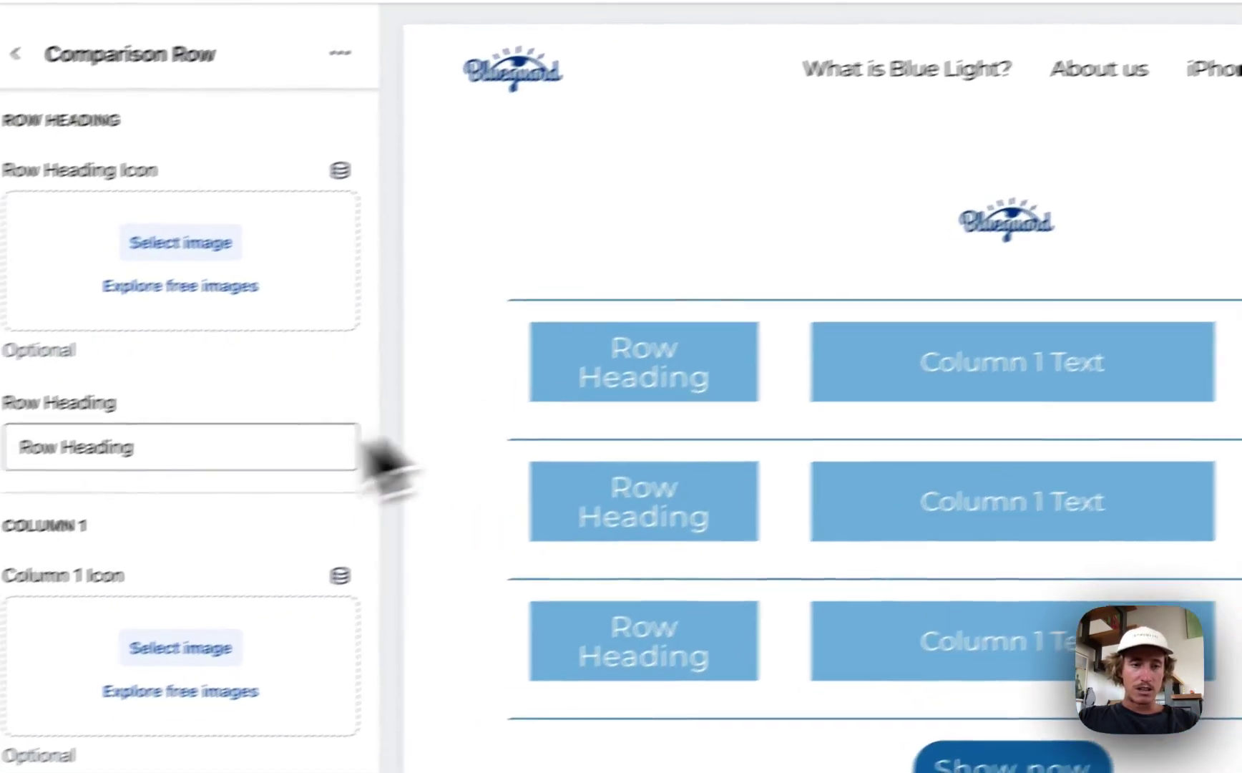
pyautogui.moveTo(250, 518); pyautogui.dragTo(40, 518)
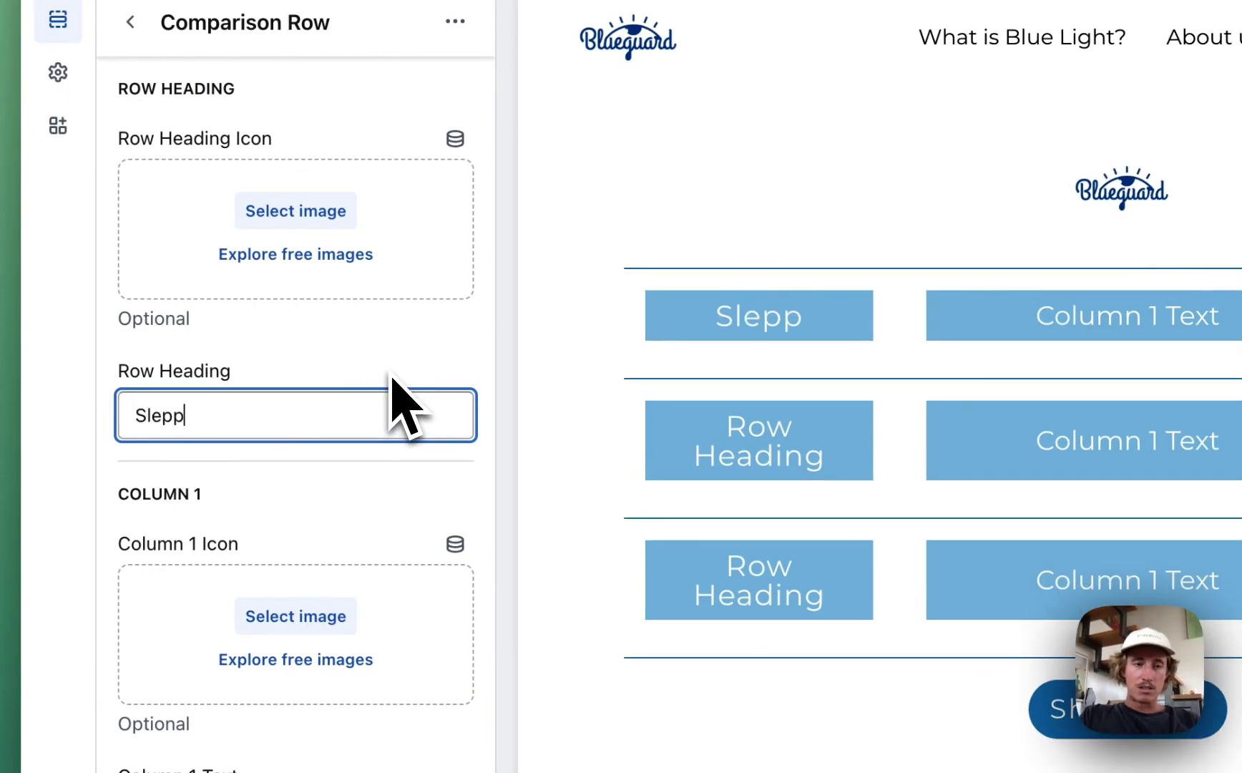
pyautogui.press('BackSpace')
pyautogui.press('BackSpace')
pyautogui.write('ep im')
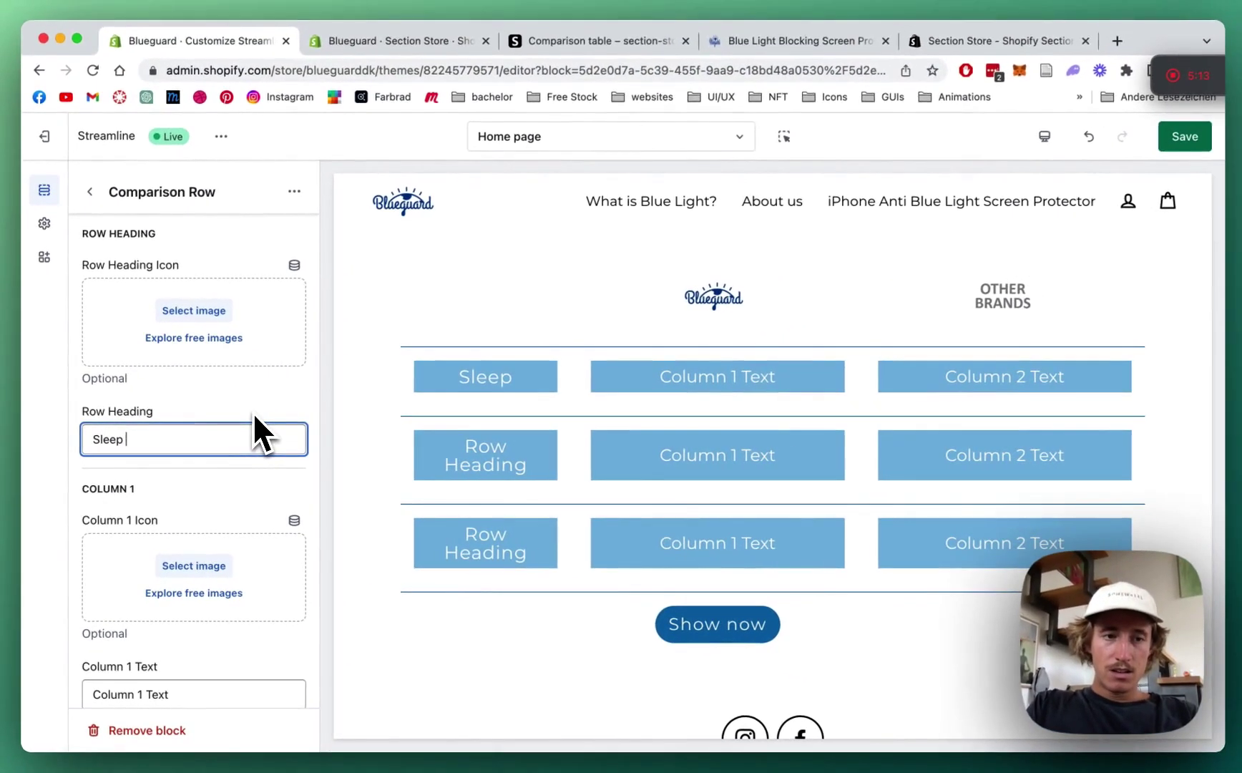
pyautogui.write('provement')
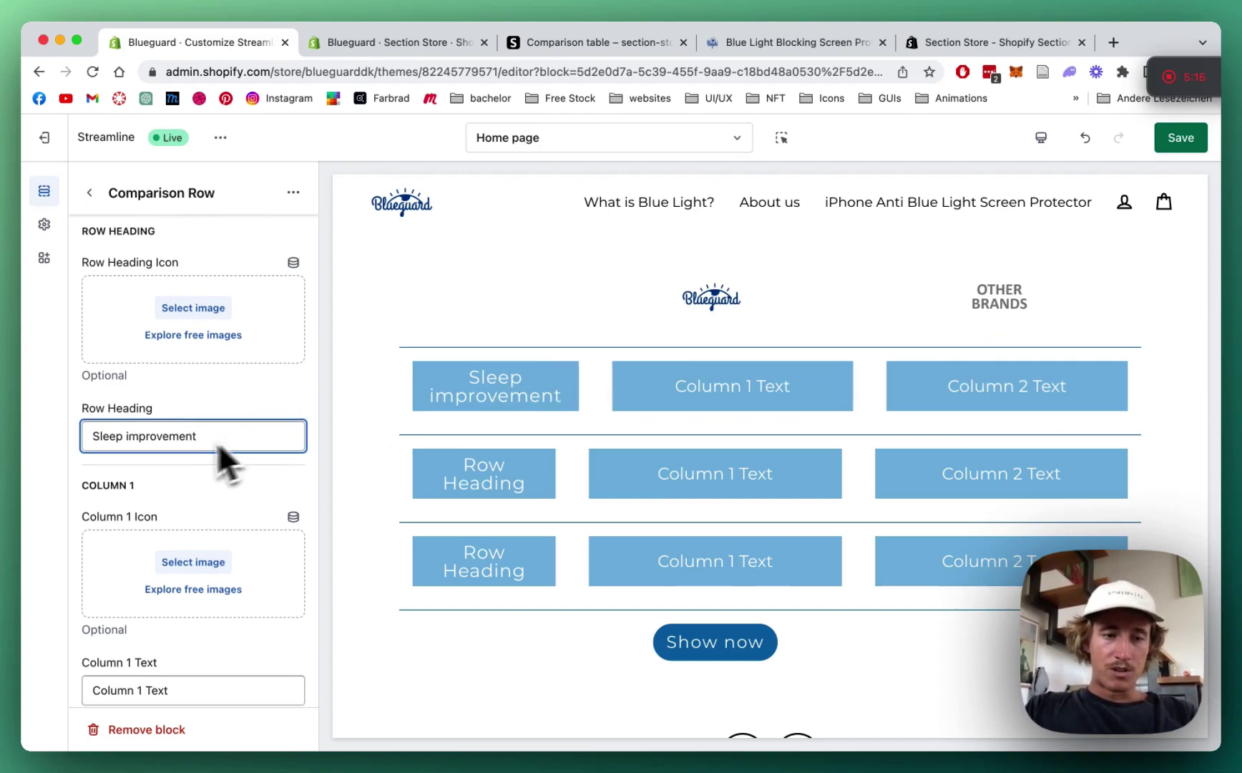
# - Enter 'Yes' as Column 1 Text and select the Column 2 Text placeholder
pyautogui.scroll(-4, 207, 461)
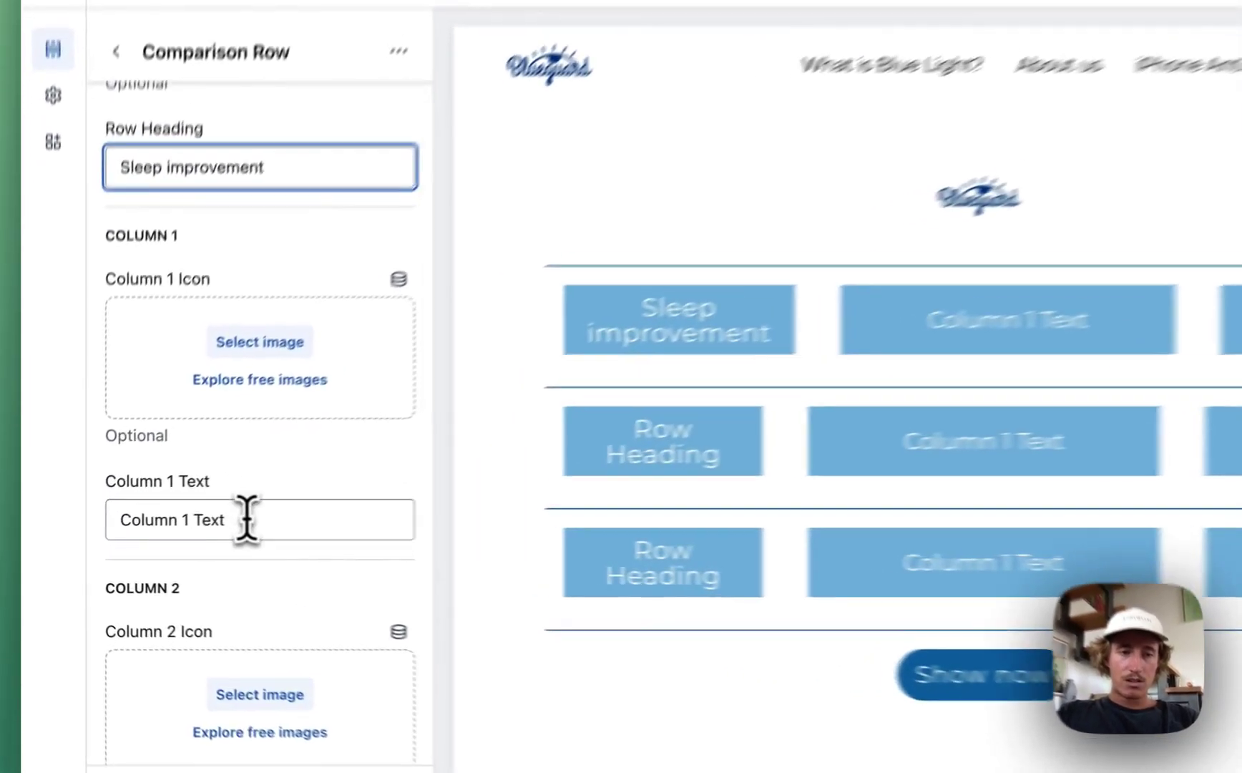
pyautogui.moveTo(186, 524); pyautogui.dragTo(75, 538)
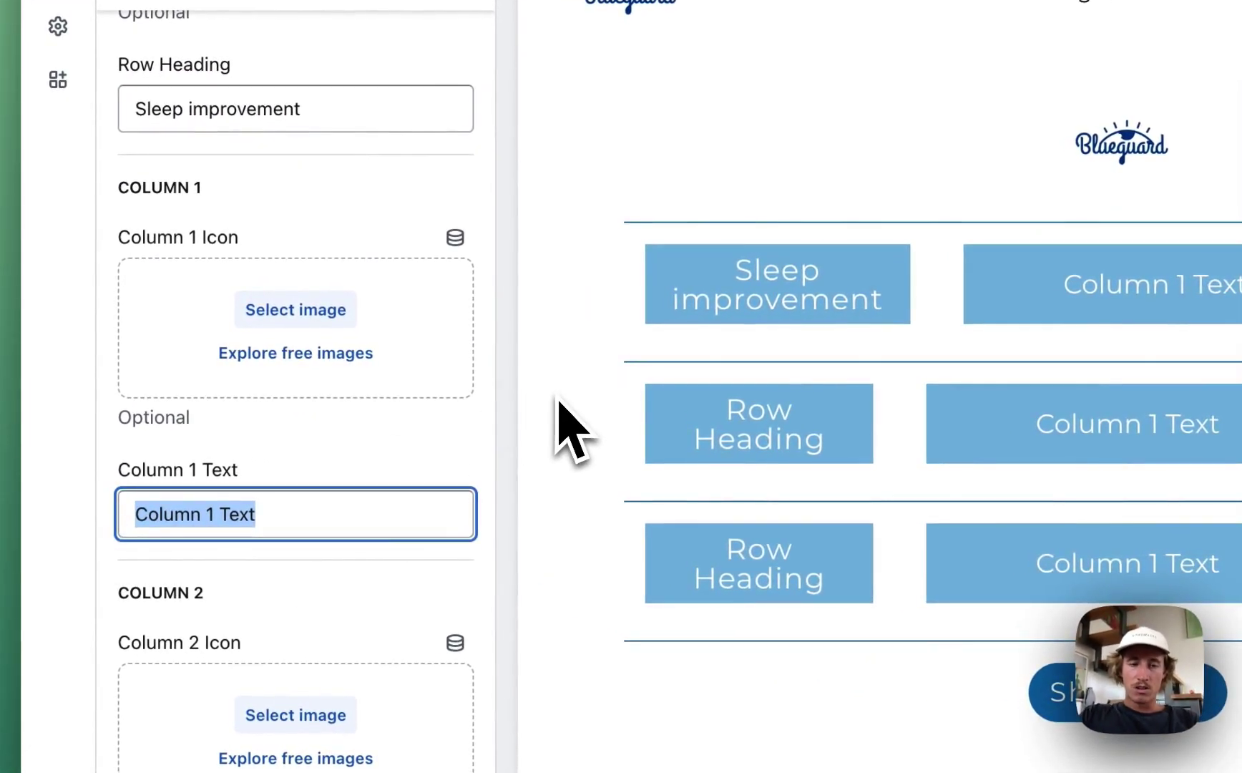
pyautogui.write('Yes')
pyautogui.scroll(-4, 276, 443)
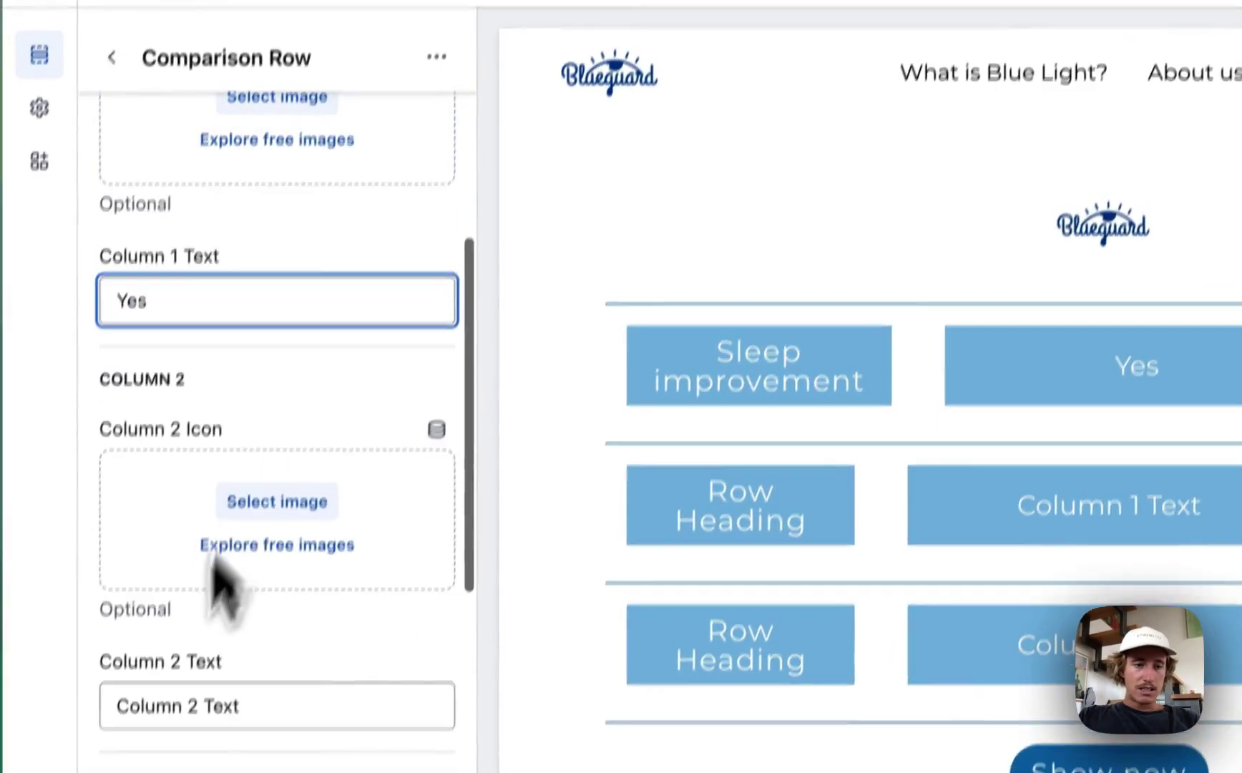
pyautogui.moveTo(247, 706); pyautogui.dragTo(81, 726)
# - Enter 'No' as Column 2 Text, then open the second comparison row
pyautogui.write('No')
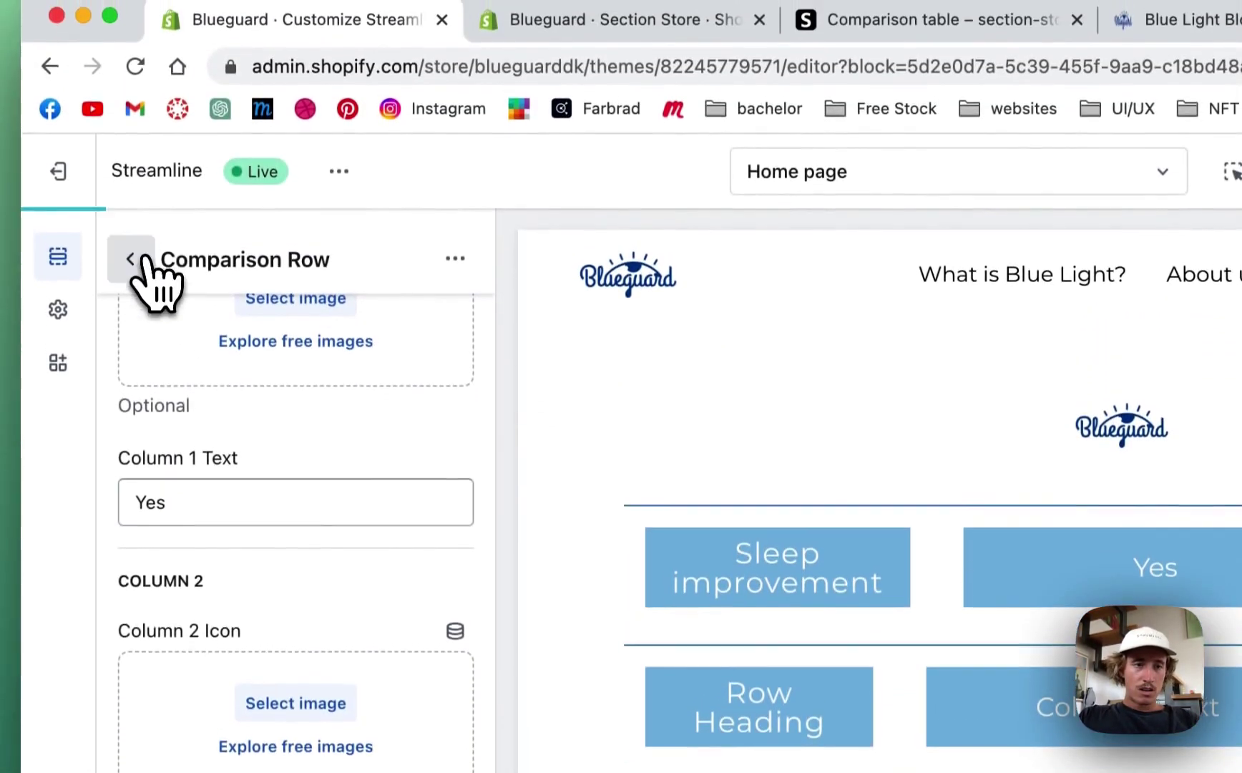
pyautogui.click(129, 256)
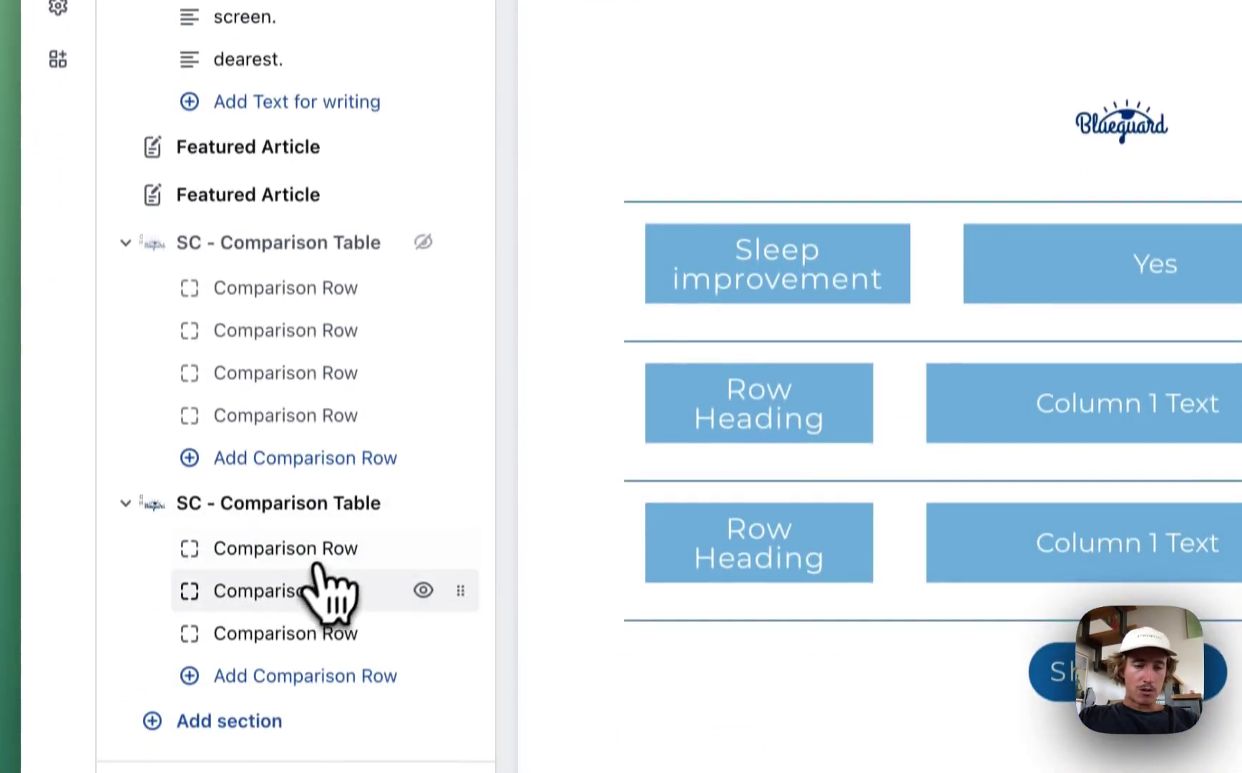
pyautogui.click(287, 764)
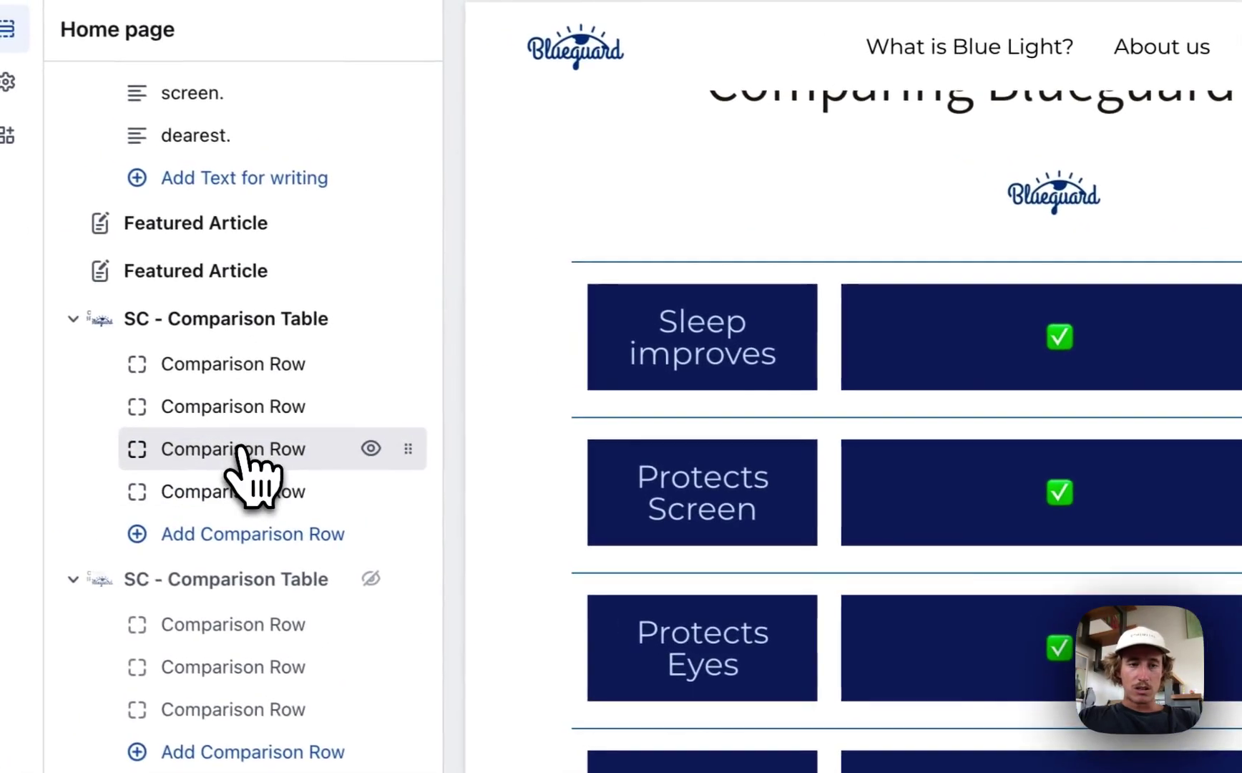
# - Review the Protects Eyes row's settings and save the home page changes
pyautogui.click(202, 432)
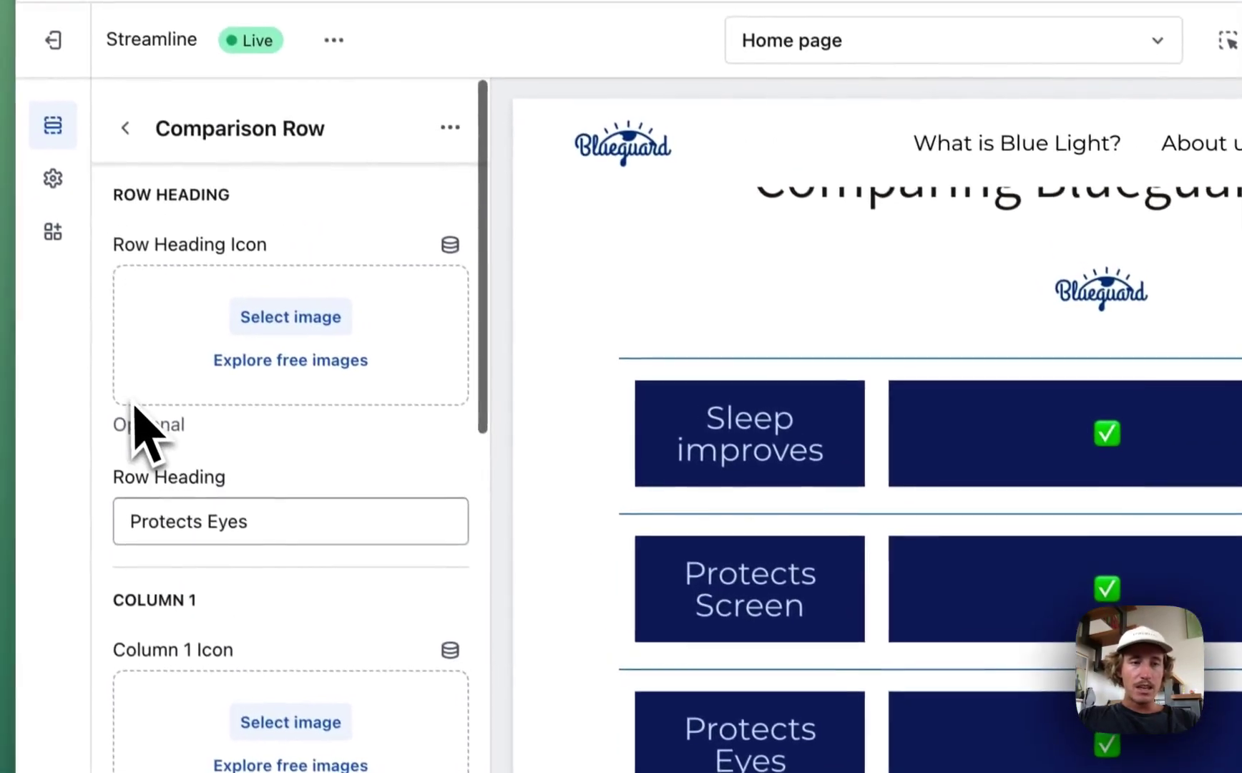
pyautogui.scroll(-5, 202, 358)
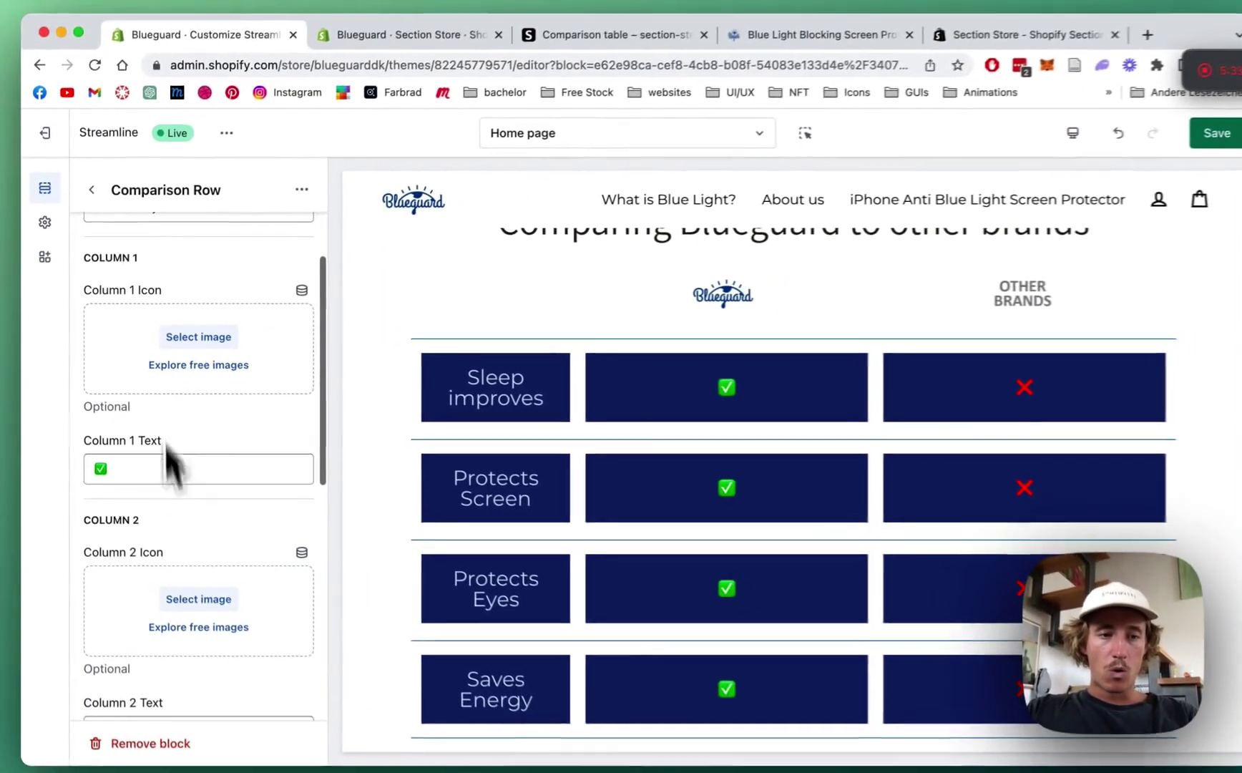
pyautogui.scroll(-4, 193, 415)
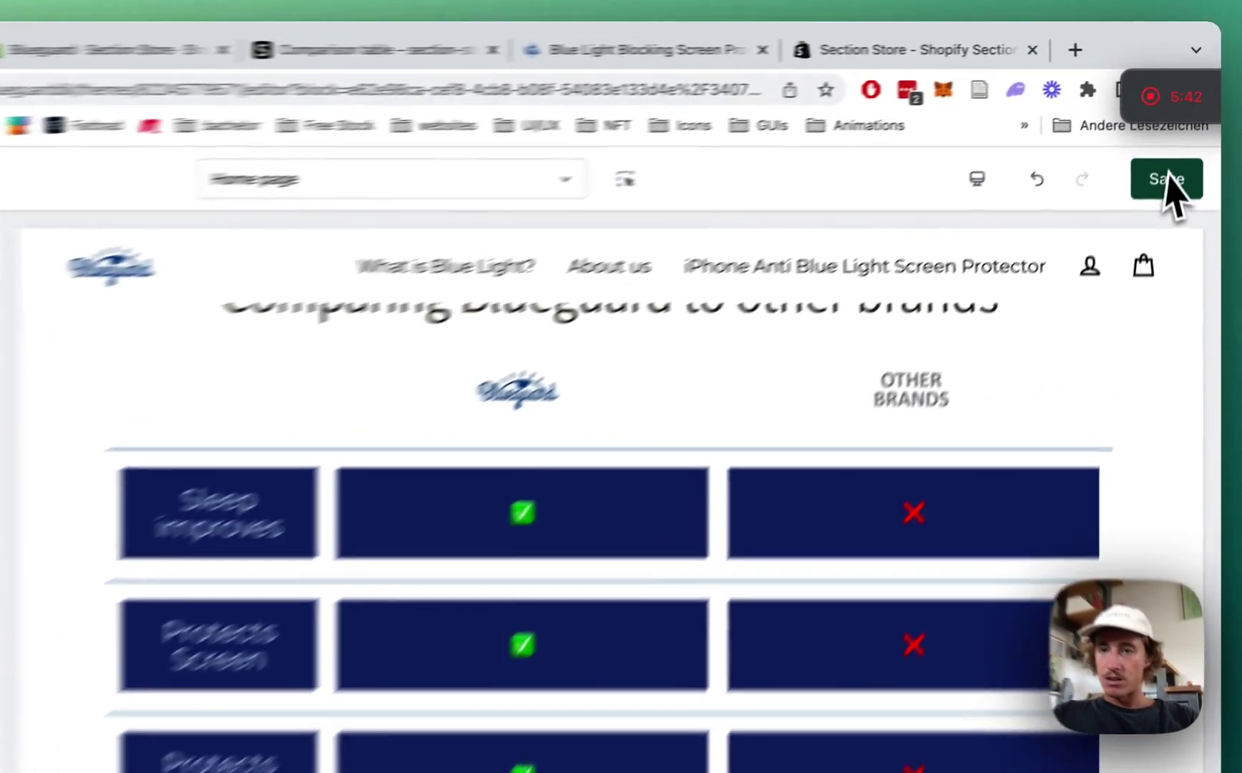
pyautogui.click(1180, 137)
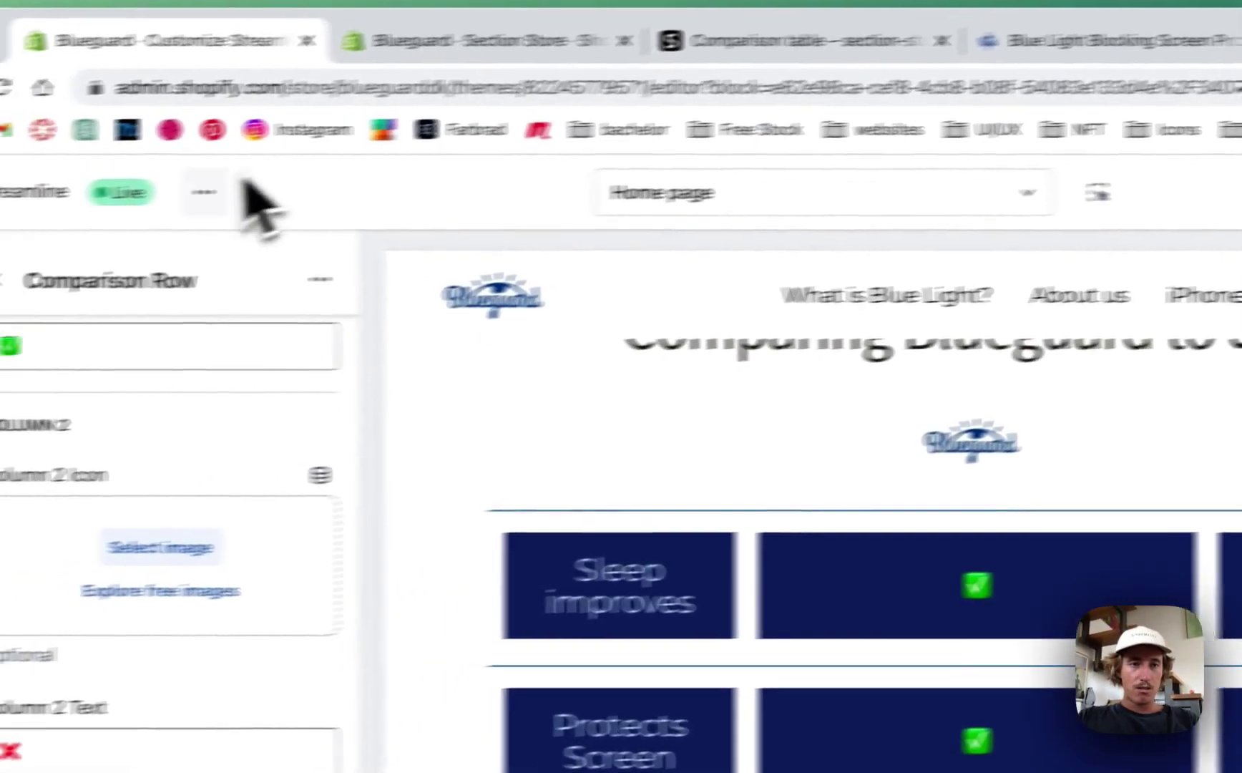
pyautogui.click(204, 192)
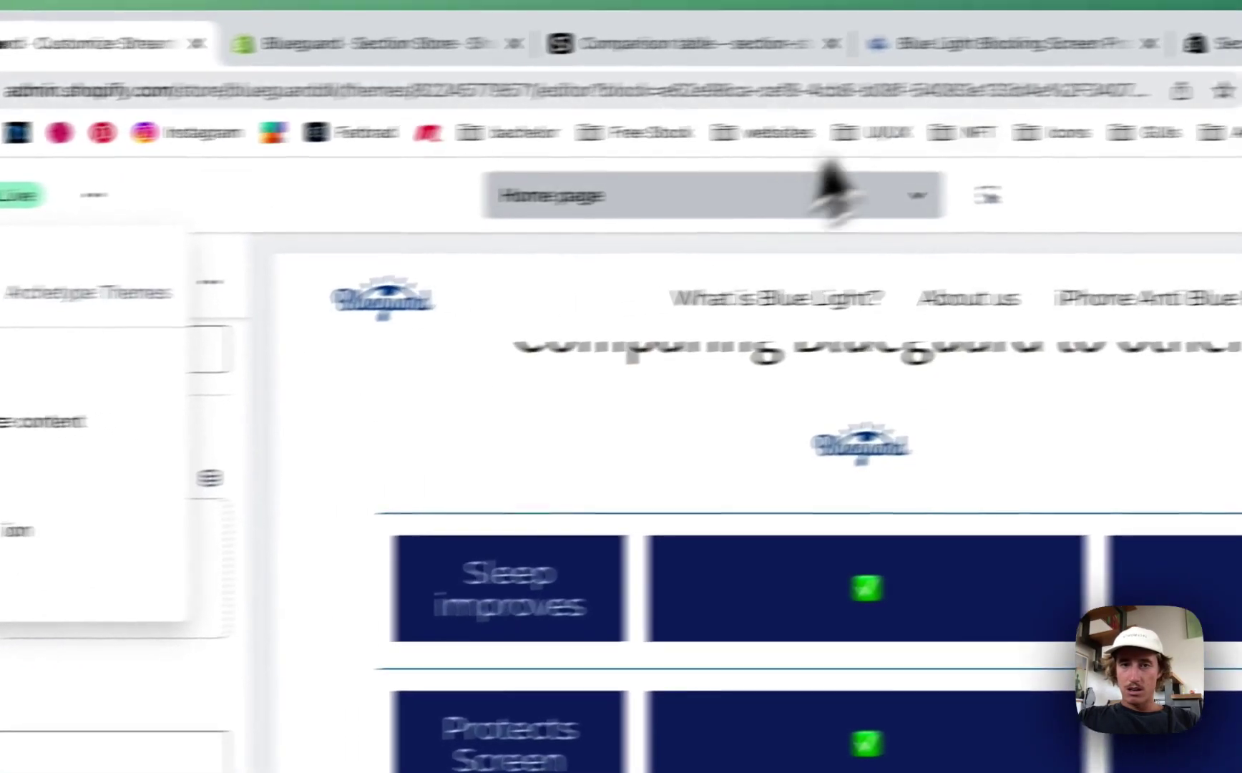
# - Check the live Blue Light Blocking Screen Protector homepage's four-row Blueguard ✅ vs other brands ❌ table
pyautogui.click(1176, 27)
pyautogui.scroll(-3, 507, 507)
pyautogui.scroll(3, 507, 513)
pyautogui.scroll(-10, 507, 513)
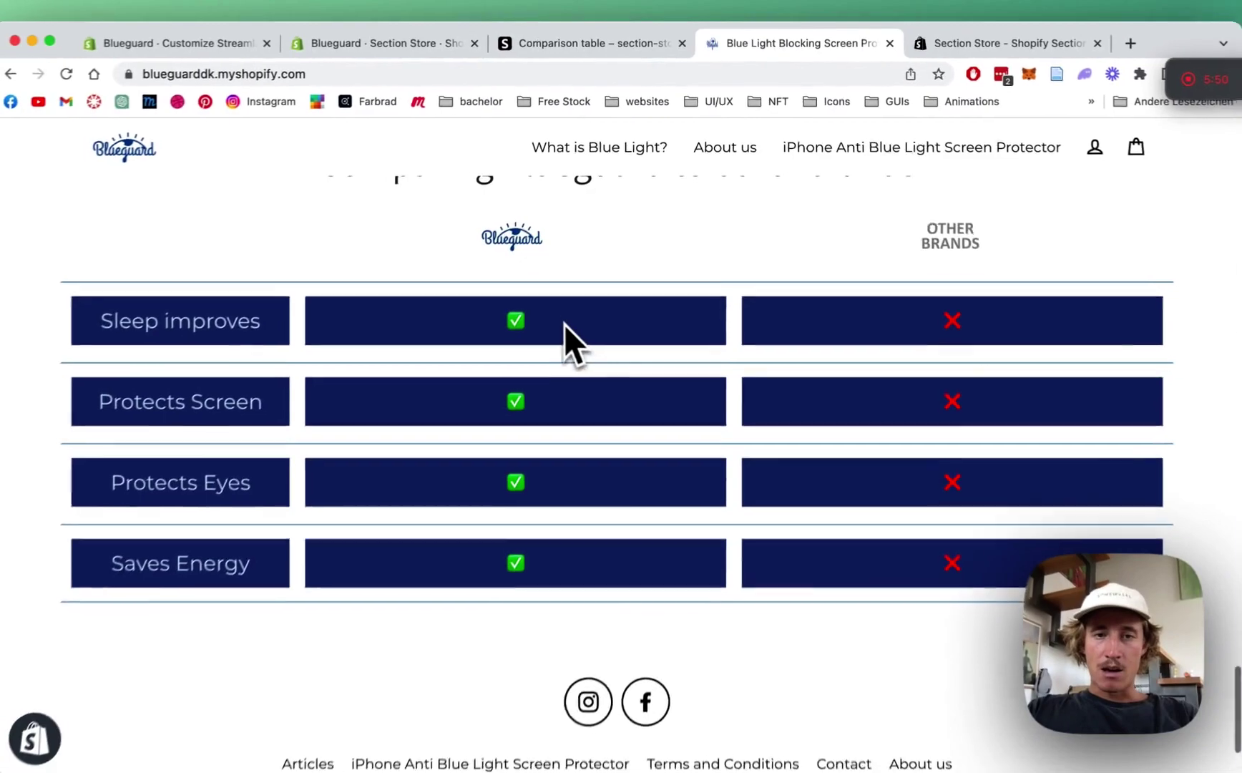
pyautogui.scroll(2, 563, 324)
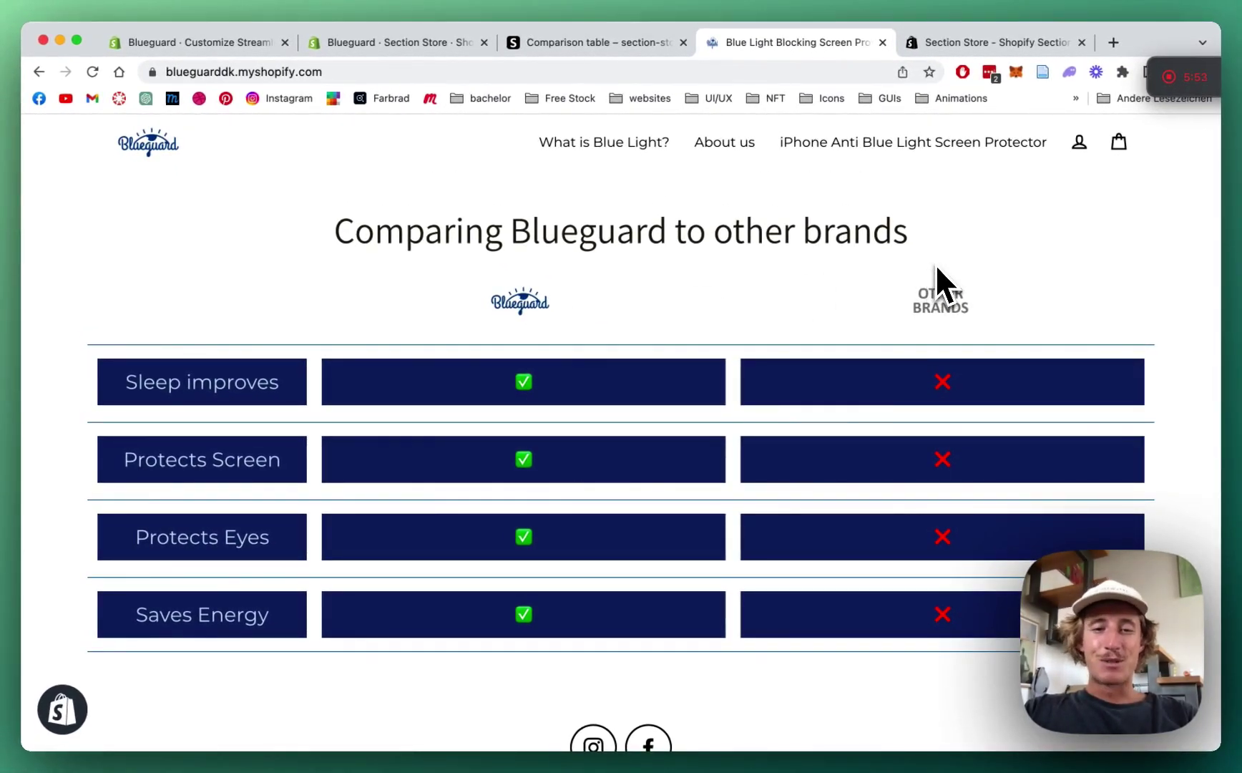